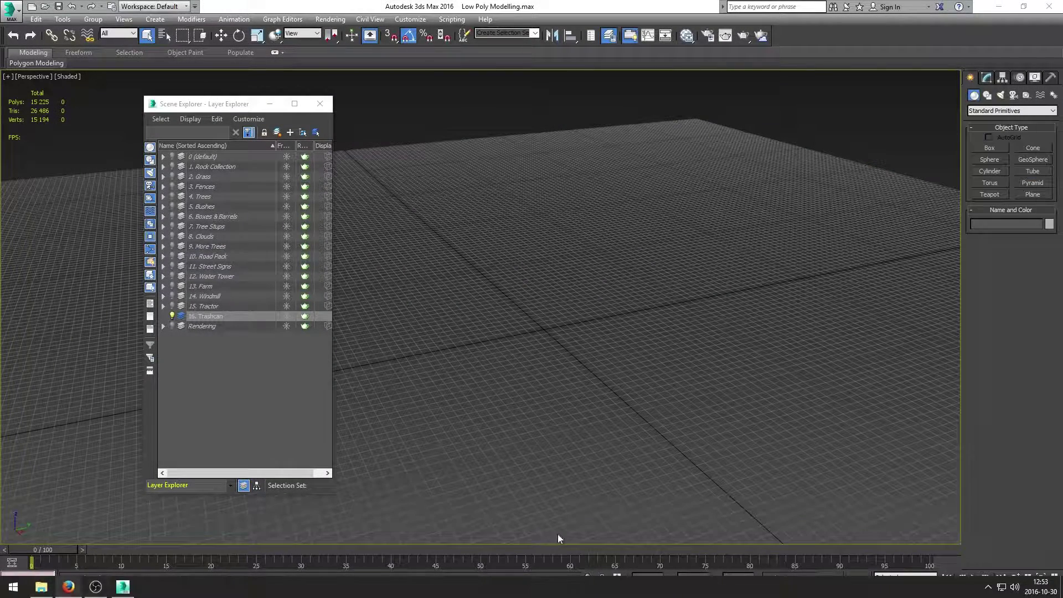
# Step: Close the Scene Explorer and draw a cylinder at the grid centre
pyautogui.click(331, 103)
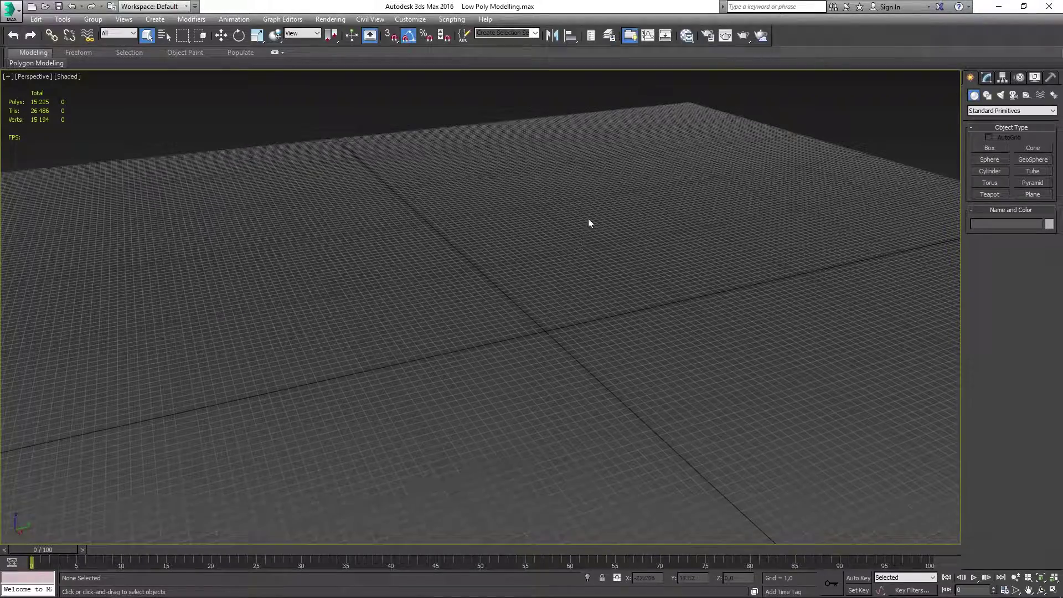
pyautogui.keyDown('alt'); pyautogui.moveTo(477, 314); pyautogui.dragTo(468, 331, button='middle'); pyautogui.keyUp('alt')
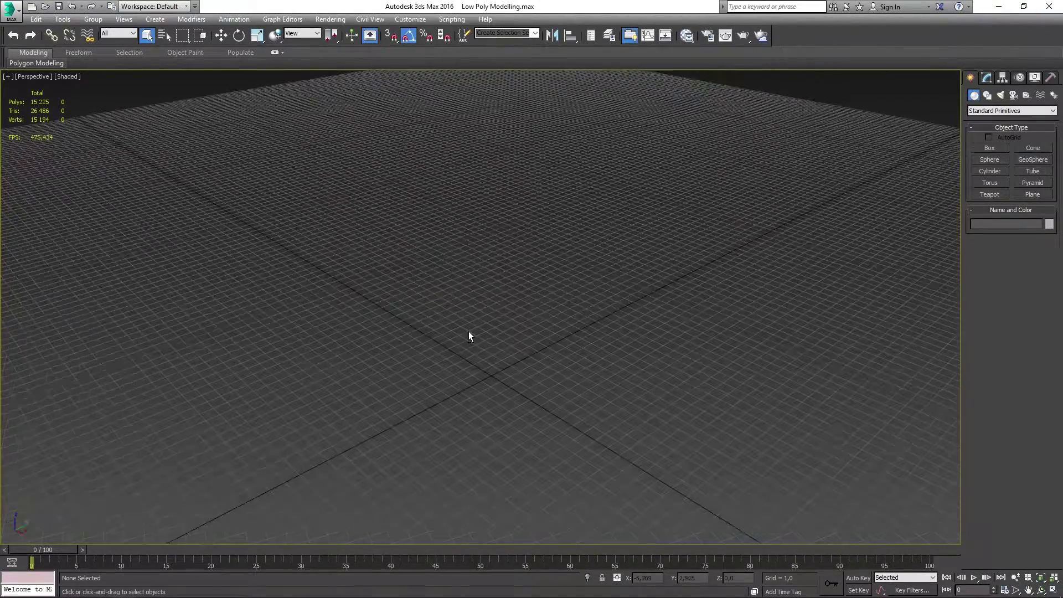
pyautogui.click(989, 171)
pyautogui.moveTo(491, 368); pyautogui.dragTo(523, 370)
pyautogui.click(523, 288)
pyautogui.rightClick(668, 312)
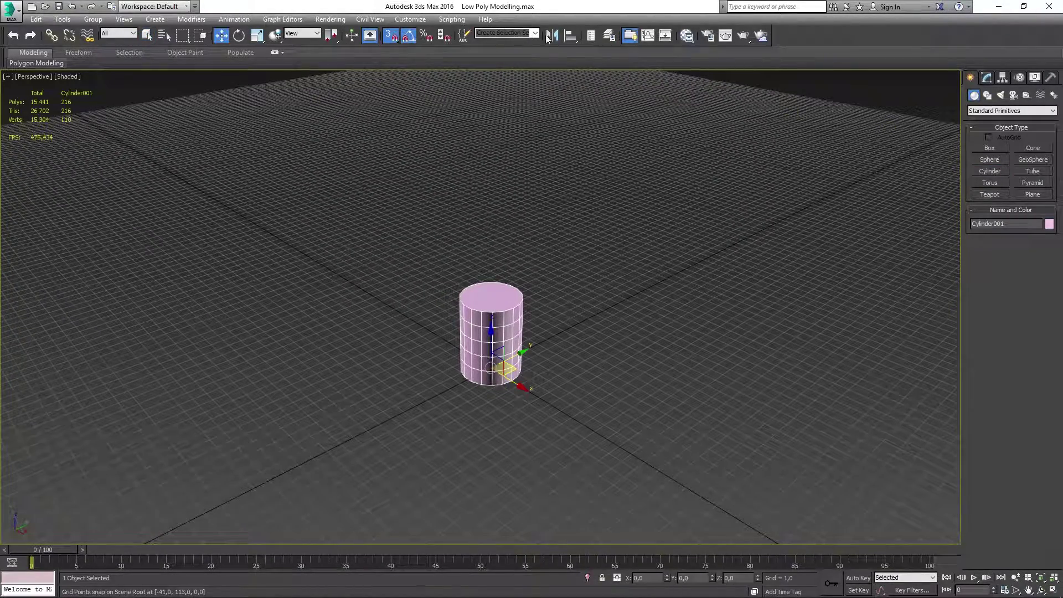
# Step: Move the cylinder beside the blocky figure and widen its radius to 2,397
pyautogui.click(629, 35)
pyautogui.click(331, 104)
pyautogui.keyDown('alt'); pyautogui.moveTo(408, 232); pyautogui.dragTo(405, 306, button='middle'); pyautogui.keyUp('alt')
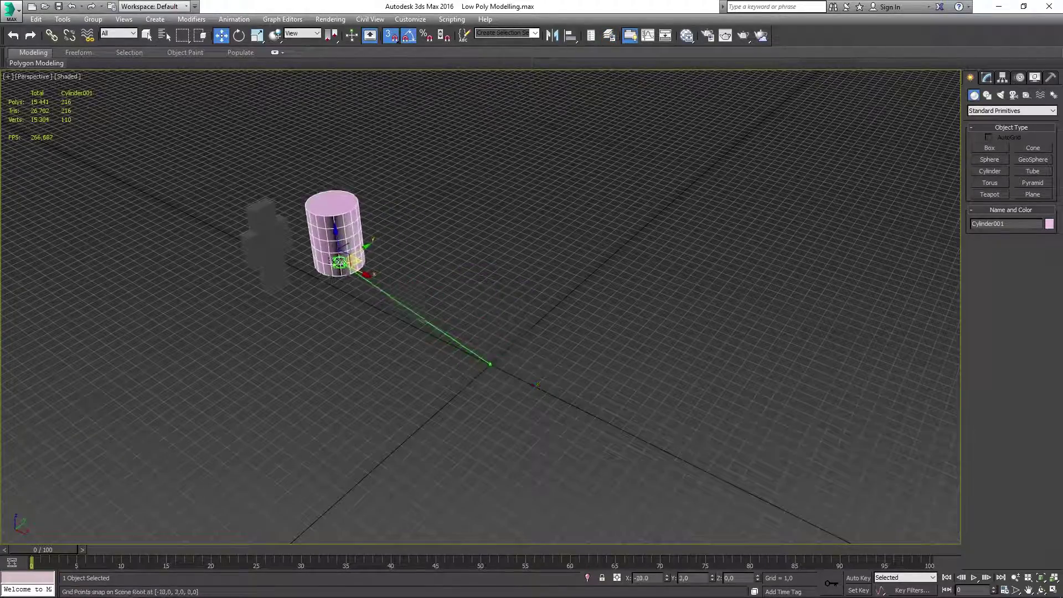
pyautogui.scroll(5, 404, 306)
pyautogui.click(987, 77)
pyautogui.moveTo(1050, 277); pyautogui.dragTo(1050, 308)
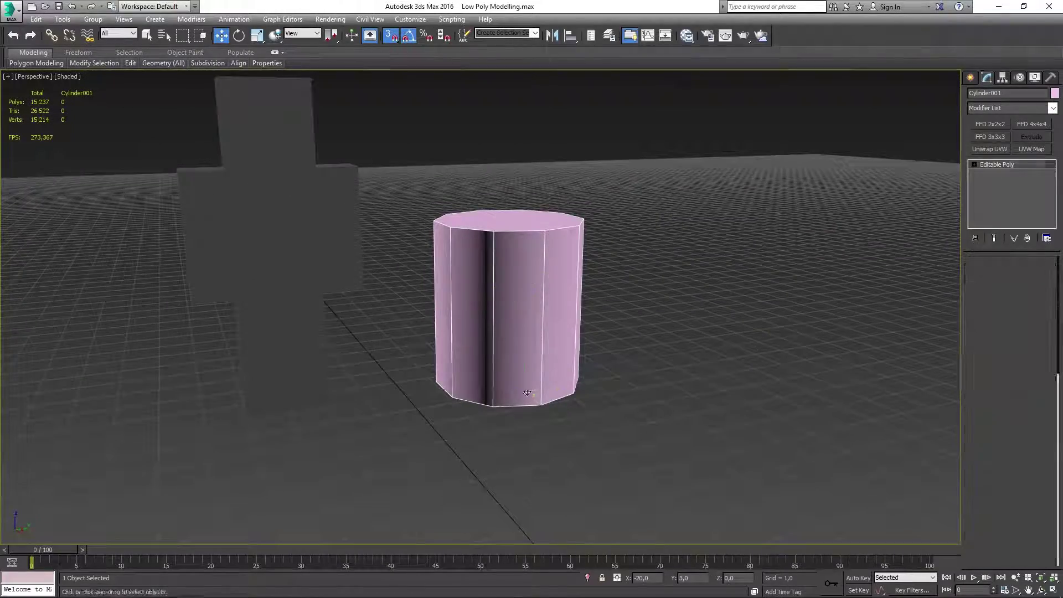
# Step: Scale the top face wider to taper the can, and add an edge loop near the top
pyautogui.keyDown('alt'); pyautogui.moveTo(527, 393); pyautogui.dragTo(515, 343, button='middle'); pyautogui.keyUp('alt')
pyautogui.click(510, 320)
pyautogui.moveTo(510, 320)
pyautogui.mouseDown()
pyautogui.moveTo(498, 332)
pyautogui.moveTo(520, 310)
pyautogui.mouseUp()
pyautogui.moveTo(520, 310)
pyautogui.keyDown('alt'); pyautogui.mouseDown(button='middle')
pyautogui.moveTo(534, 281)
pyautogui.moveTo(390, 286)
pyautogui.mouseUp(button='middle'); pyautogui.keyUp('alt')
pyautogui.hotkey('ctrl', 'a')
pyautogui.press('2')
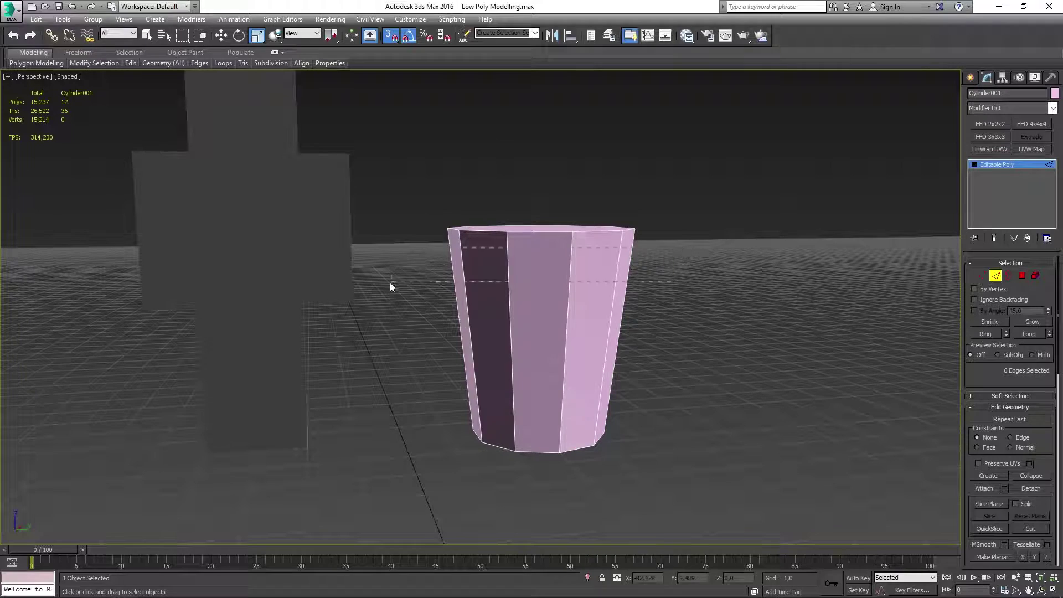
pyautogui.click(487, 361)
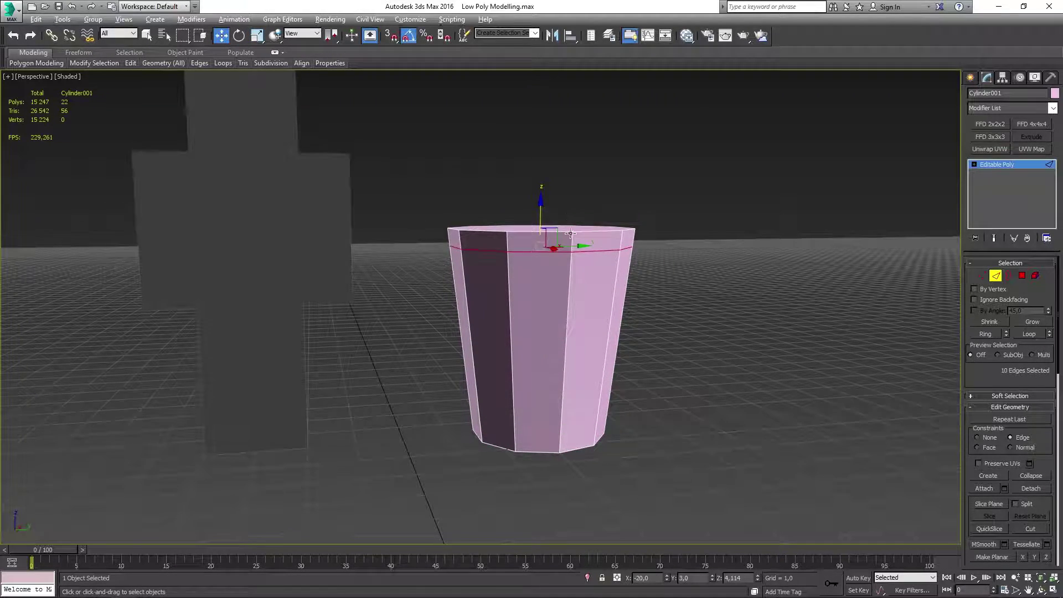
# Step: Extrude the ring of faces near the top outward along Local Normal to form the rim
pyautogui.press('4')
pyautogui.click(570, 244)
pyautogui.moveTo(716, 343)
pyautogui.keyDown('alt'); pyautogui.mouseDown(button='middle')
pyautogui.moveTo(532, 277)
pyautogui.moveTo(509, 250)
pyautogui.mouseUp(button='middle'); pyautogui.keyUp('alt')
pyautogui.hotkey('shift', 'e')
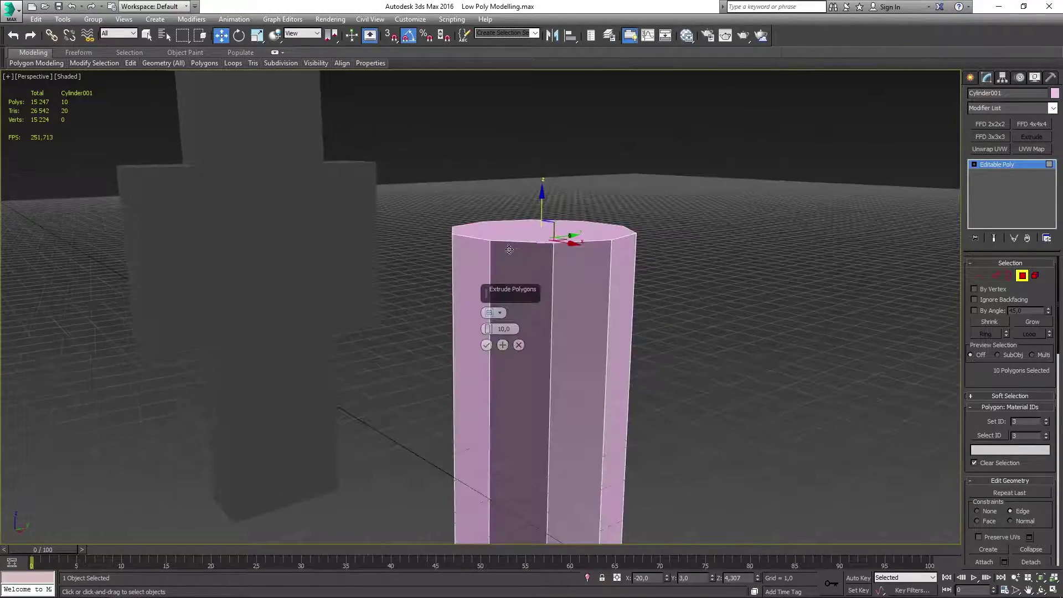
pyautogui.click(500, 313)
pyautogui.click(494, 321)
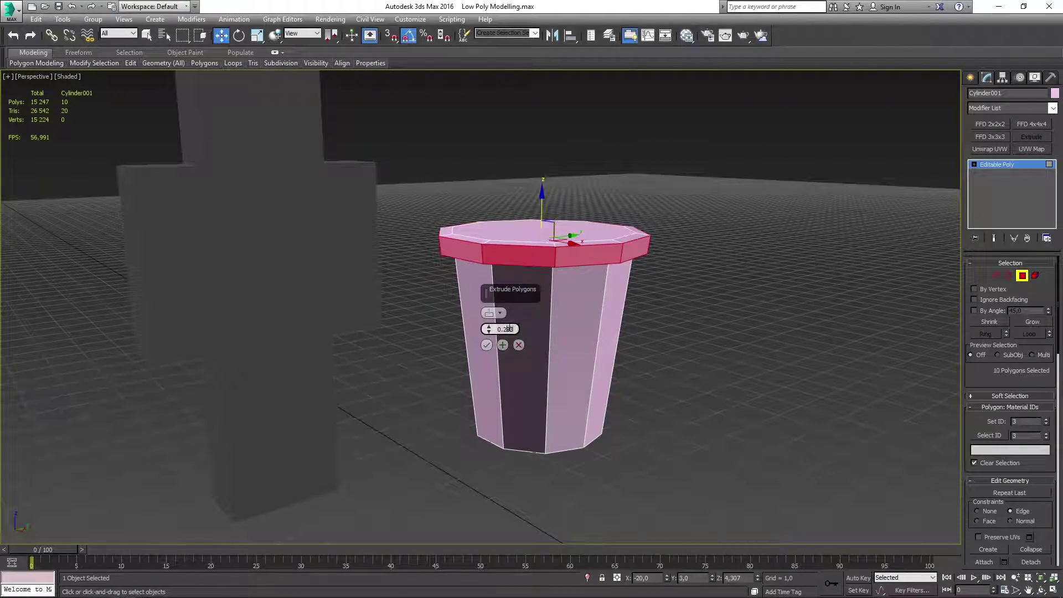
pyautogui.moveTo(508, 329)
pyautogui.keyDown('alt'); pyautogui.mouseDown(button='middle')
pyautogui.moveTo(499, 310)
pyautogui.moveTo(487, 344)
pyautogui.moveTo(485, 253)
pyautogui.mouseUp(button='middle'); pyautogui.keyUp('alt')
pyautogui.click(486, 345)
# Step: Select the open border at the top of the can and delete it
pyautogui.press('3')
pyautogui.click(485, 252)
pyautogui.press('Delete')
# Step: Cap the open top of the can
pyautogui.click(510, 287)
pyautogui.rightClick(510, 287)
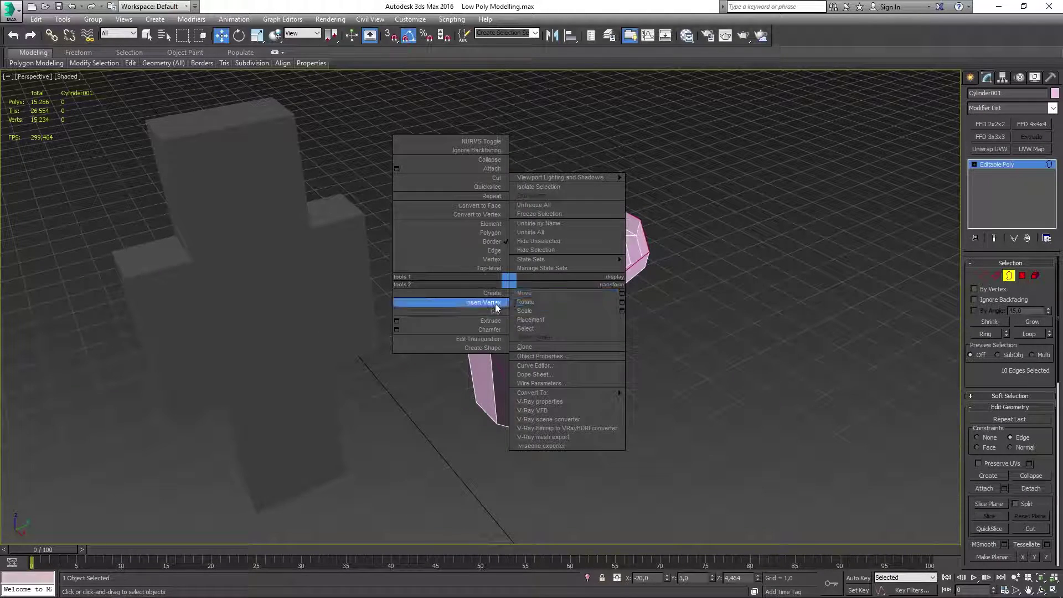
pyautogui.click(463, 304)
# Step: Bevel the top cap inward with an outline of -1
pyautogui.press('r')
pyautogui.press('4')
pyautogui.click(552, 235)
pyautogui.rightClick(551, 236)
pyautogui.click(489, 332)
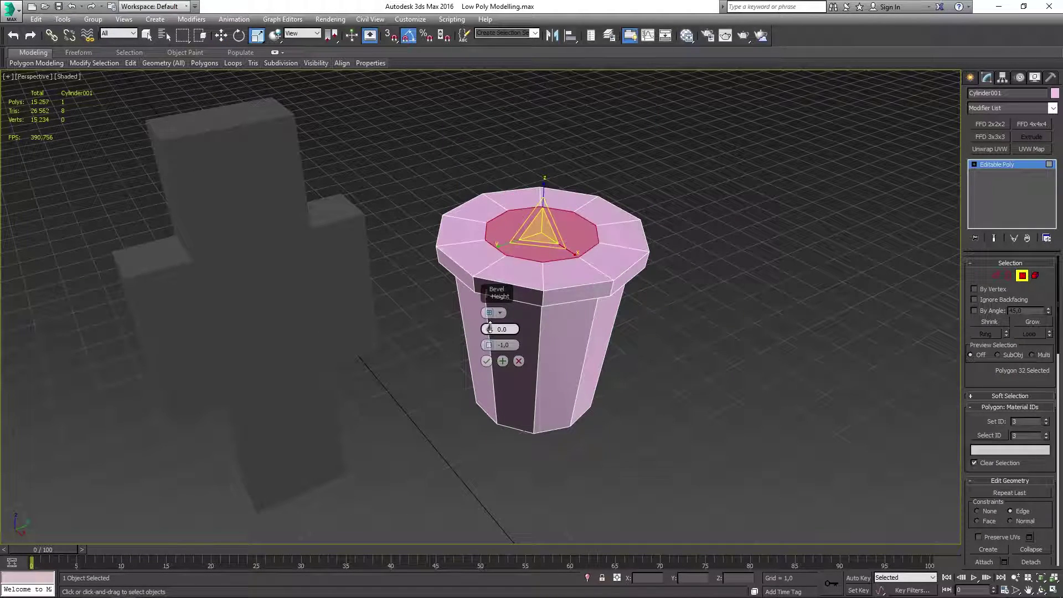
pyautogui.moveTo(553, 350)
pyautogui.keyDown('alt'); pyautogui.mouseDown(button='middle')
pyautogui.moveTo(629, 301)
pyautogui.moveTo(487, 309)
pyautogui.moveTo(638, 329)
pyautogui.moveTo(835, 299)
pyautogui.mouseUp(button='middle'); pyautogui.keyUp('alt')
pyautogui.press('4')
pyautogui.press('4')
# Step: Delete the central top face, widen the hole's border, and fill it with a ring of faces
pyautogui.scroll(3, 782, 316)
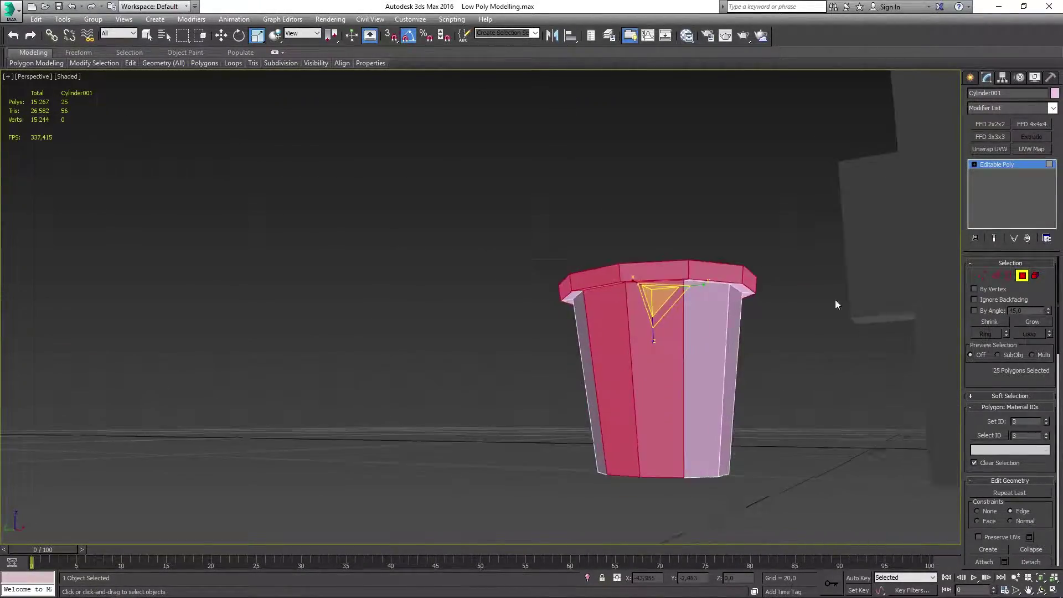
pyautogui.press('f')
pyautogui.moveTo(534, 257)
pyautogui.keyDown('alt'); pyautogui.mouseDown(button='middle')
pyautogui.moveTo(610, 297)
pyautogui.moveTo(707, 240)
pyautogui.mouseUp(button='middle'); pyautogui.keyUp('alt')
pyautogui.press('p')
pyautogui.click(995, 168)
pyautogui.scroll(3, 583, 317)
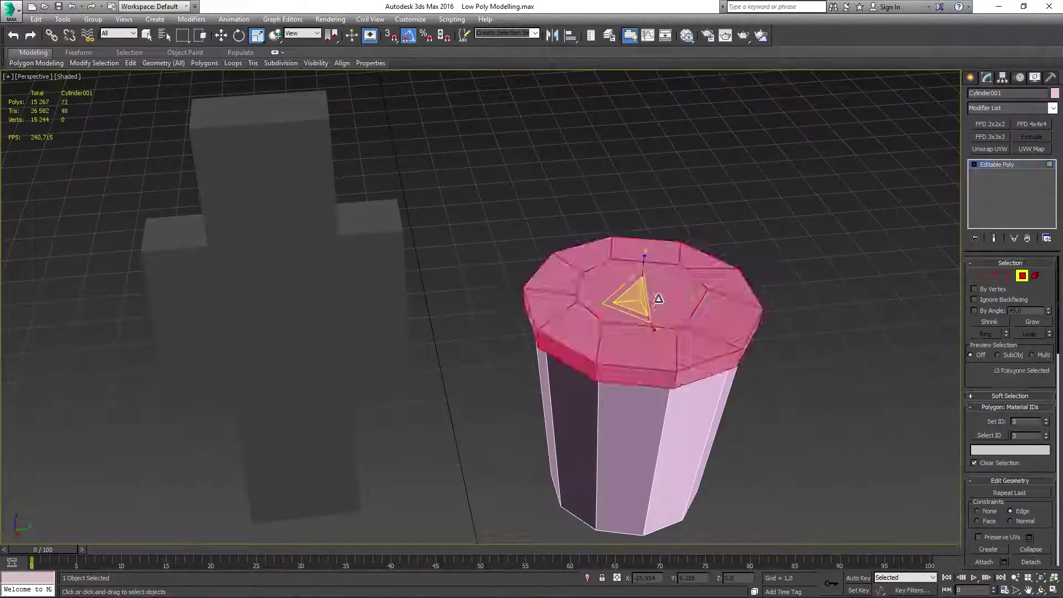
pyautogui.press('Delete')
pyautogui.press('3')
pyautogui.click(585, 306)
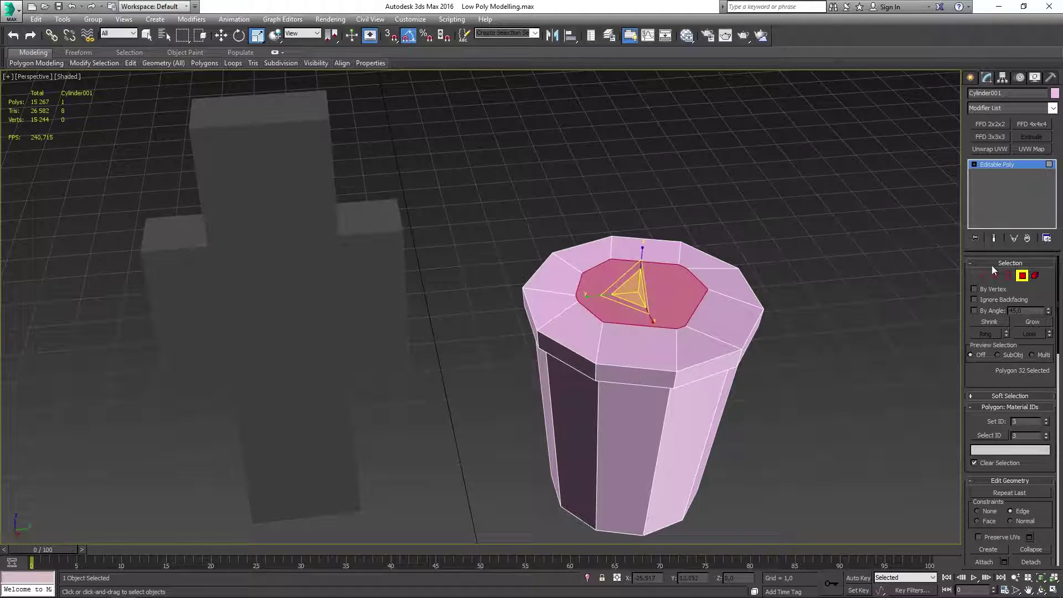
pyautogui.moveTo(643, 299)
pyautogui.mouseDown()
pyautogui.moveTo(646, 308)
pyautogui.moveTo(519, 328)
pyautogui.mouseUp()
pyautogui.press('4')
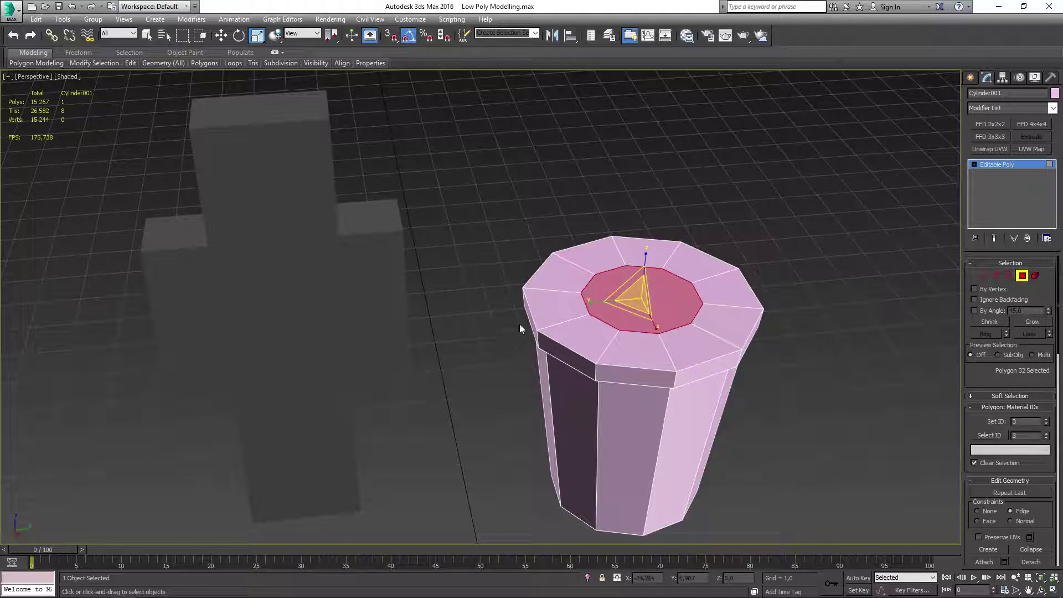
# Step: Draw a flat, thin box beside the can as the handle
pyautogui.moveTo(671, 289)
pyautogui.keyDown('alt'); pyautogui.mouseDown(button='middle')
pyautogui.moveTo(723, 237)
pyautogui.moveTo(676, 280)
pyautogui.mouseUp(button='middle'); pyautogui.keyUp('alt')
pyautogui.click(970, 77)
pyautogui.click(989, 153)
pyautogui.keyDown('alt'); pyautogui.moveTo(664, 332); pyautogui.dragTo(681, 377, button='middle'); pyautogui.keyUp('alt')
pyautogui.moveTo(687, 427); pyautogui.dragTo(715, 451)
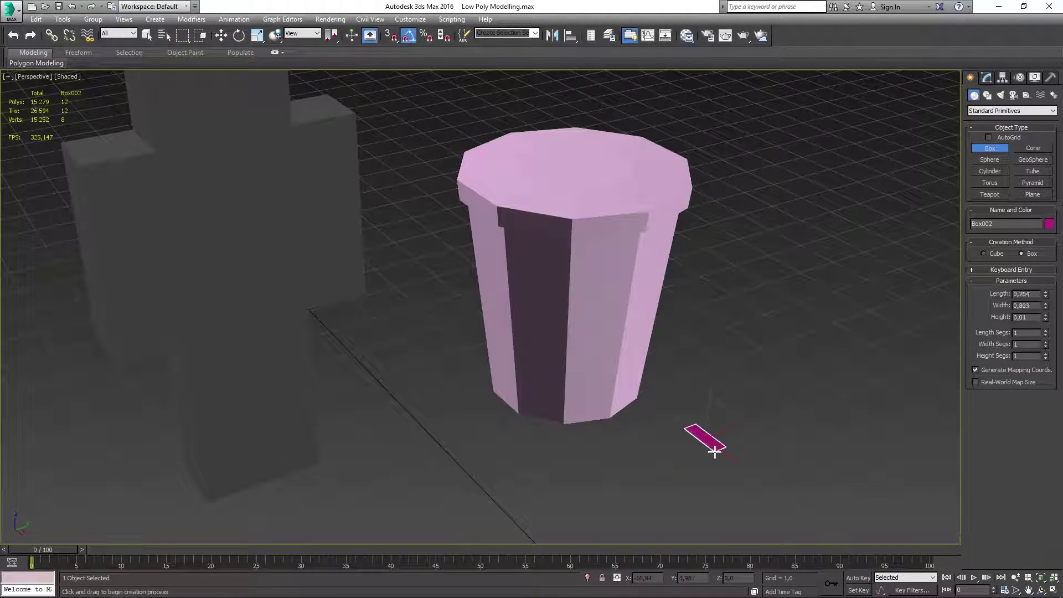
pyautogui.press('w')
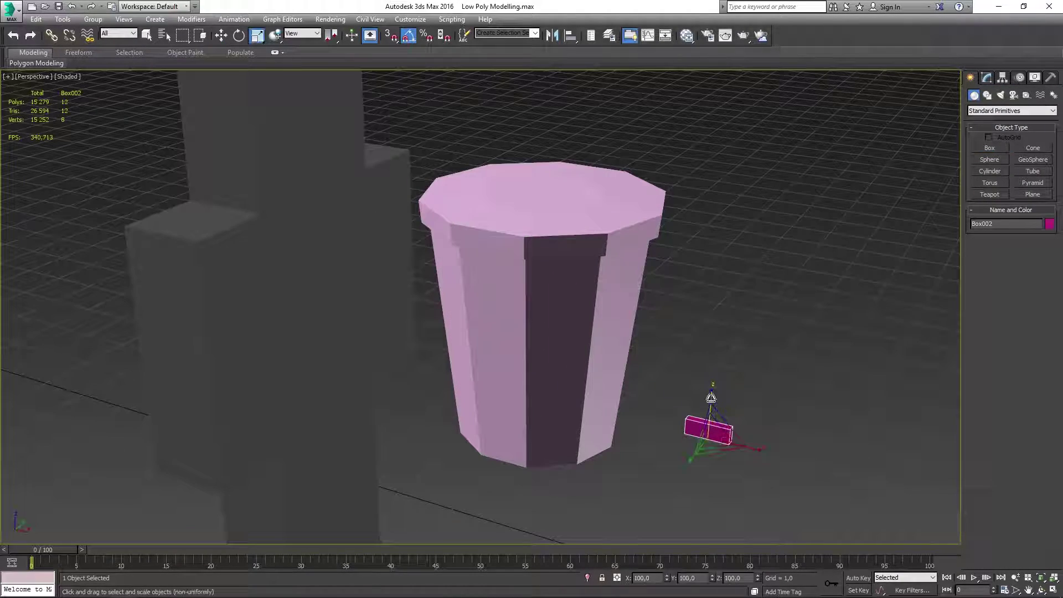
# Step: Connect two edge loops across the box
pyautogui.keyDown('alt'); pyautogui.moveTo(761, 419); pyautogui.dragTo(723, 338, button='middle'); pyautogui.keyUp('alt')
pyautogui.scroll(3, 723, 334)
pyautogui.rightClick(708, 325)
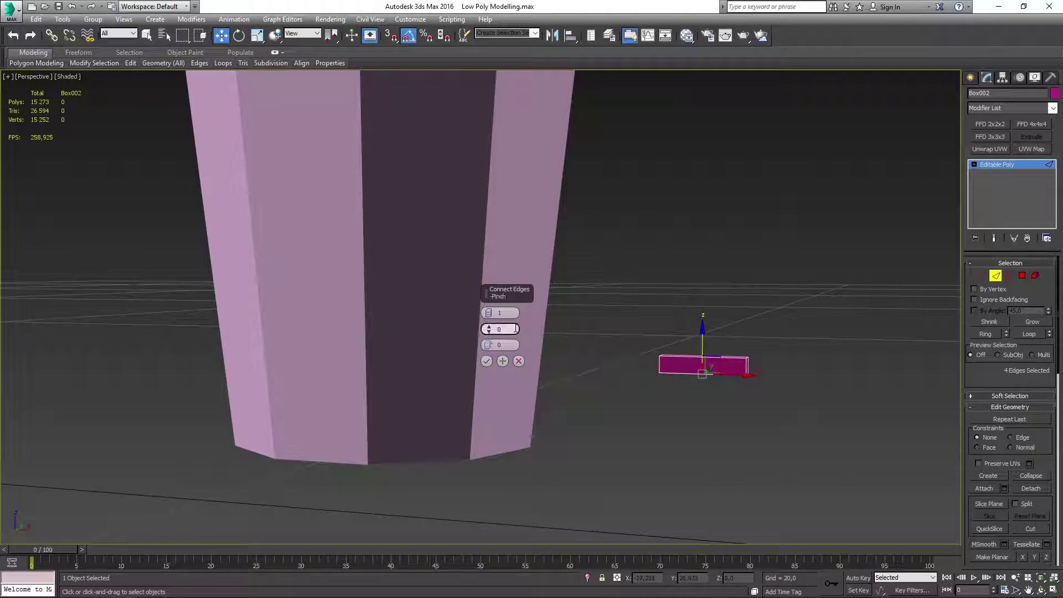
pyautogui.press('Return')
# Step: Extrude the box's two end faces downward into handle legs
pyautogui.keyDown('alt'); pyautogui.moveTo(513, 212); pyautogui.dragTo(612, 385, button='middle'); pyautogui.keyUp('alt')
pyautogui.press('4')
pyautogui.hotkey('ctrl', 'a')
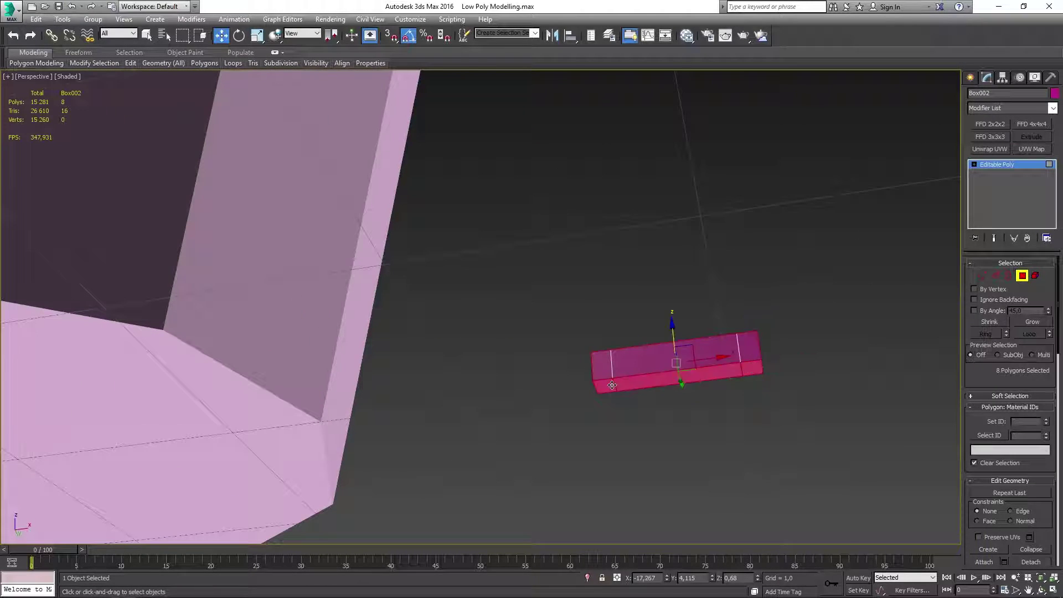
pyautogui.hotkey('shift', 'e')
pyautogui.click(487, 345)
pyautogui.press('2')
pyautogui.keyDown('alt'); pyautogui.moveTo(498, 354); pyautogui.dragTo(806, 383, button='middle'); pyautogui.keyUp('alt')
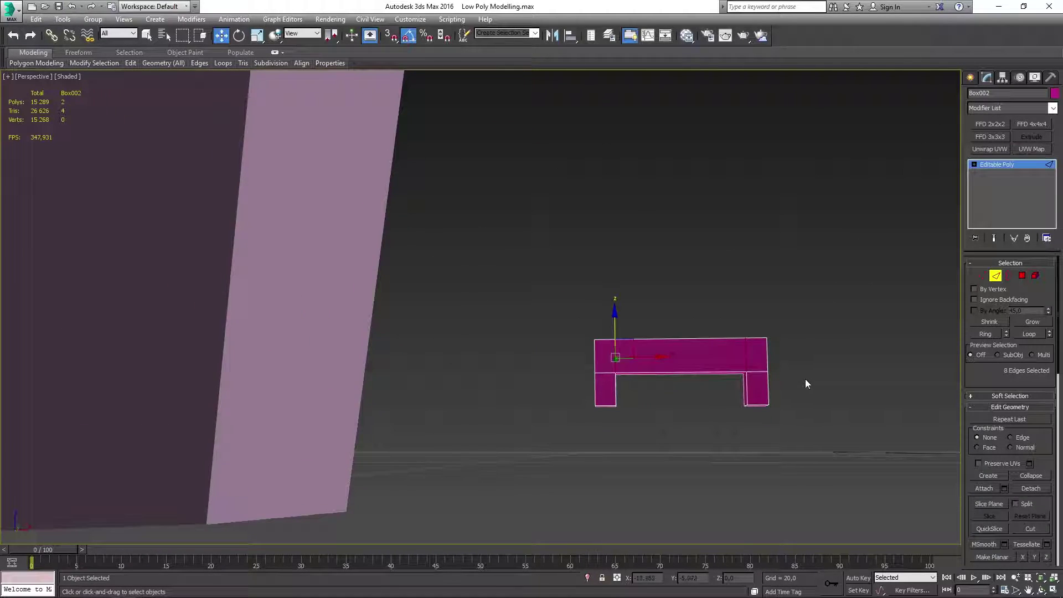
pyautogui.press('1')
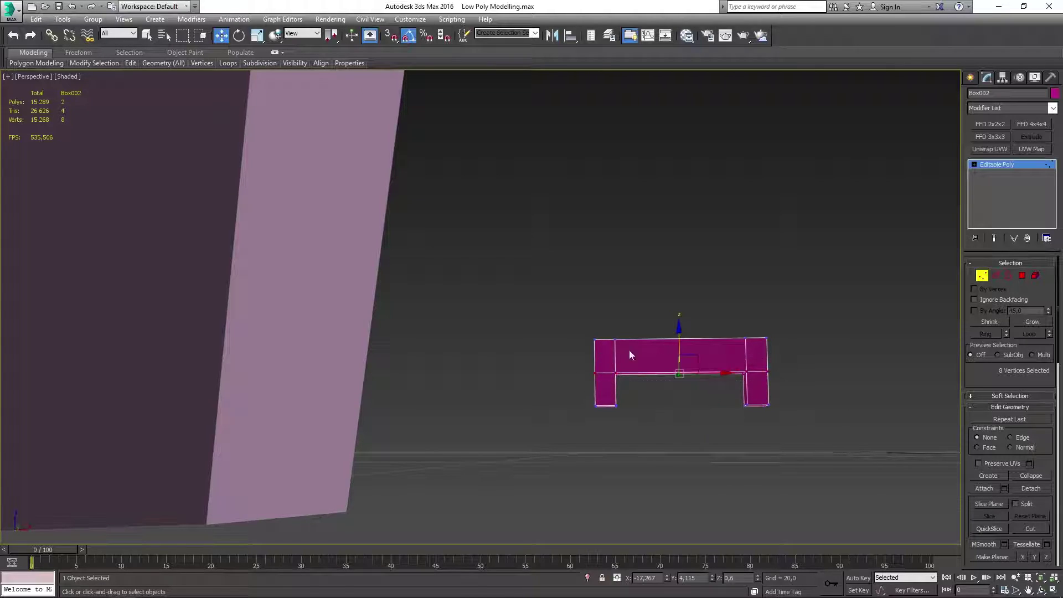
pyautogui.scroll(-3, 682, 364)
# Step: Zero the handle's X and Y position to centre it on the lid
pyautogui.press('1')
pyautogui.scroll(-3, 674, 375)
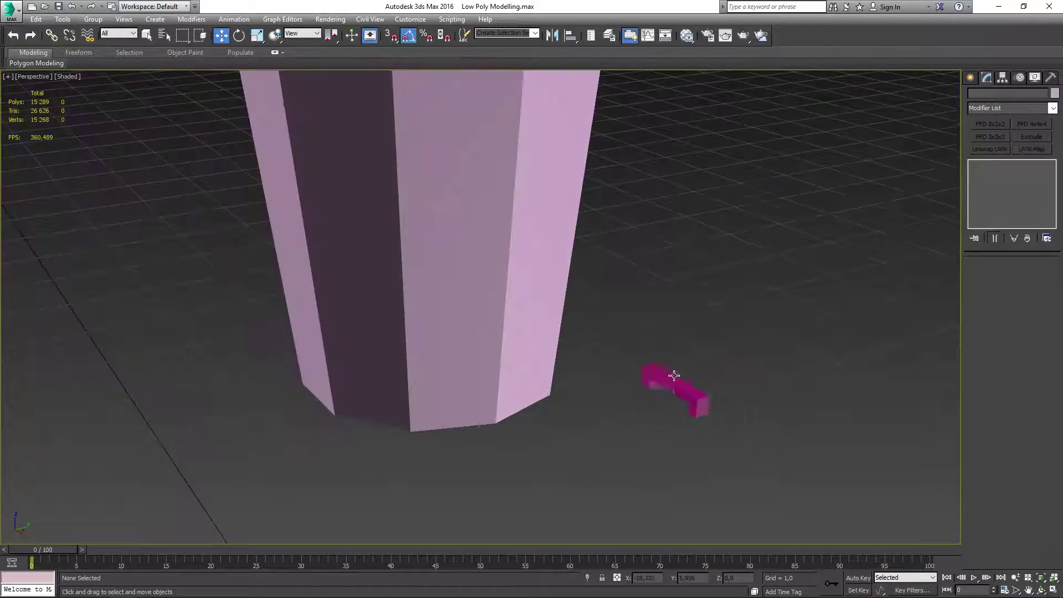
pyautogui.scroll(-3, 655, 449)
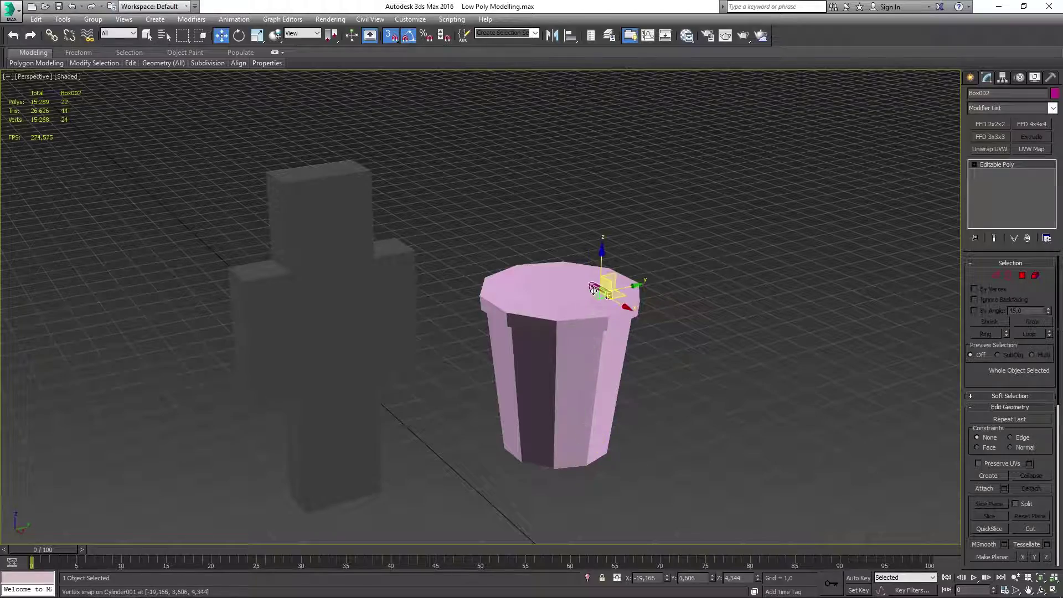
pyautogui.scroll(5, 593, 290)
pyautogui.scroll(-5, 610, 327)
pyautogui.rightClick(667, 577)
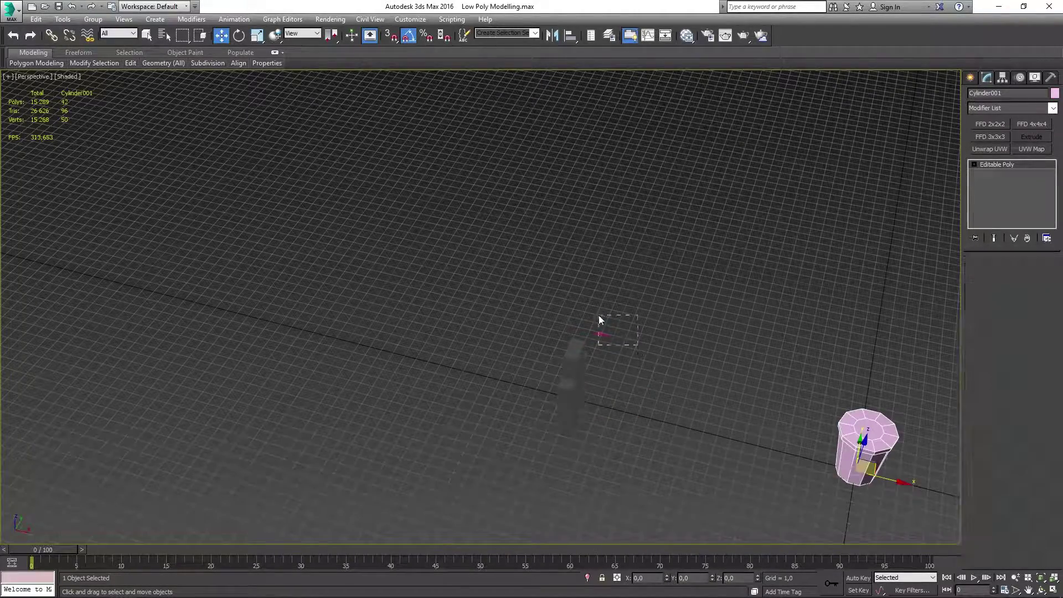
pyautogui.rightClick(712, 578)
pyautogui.press('z')
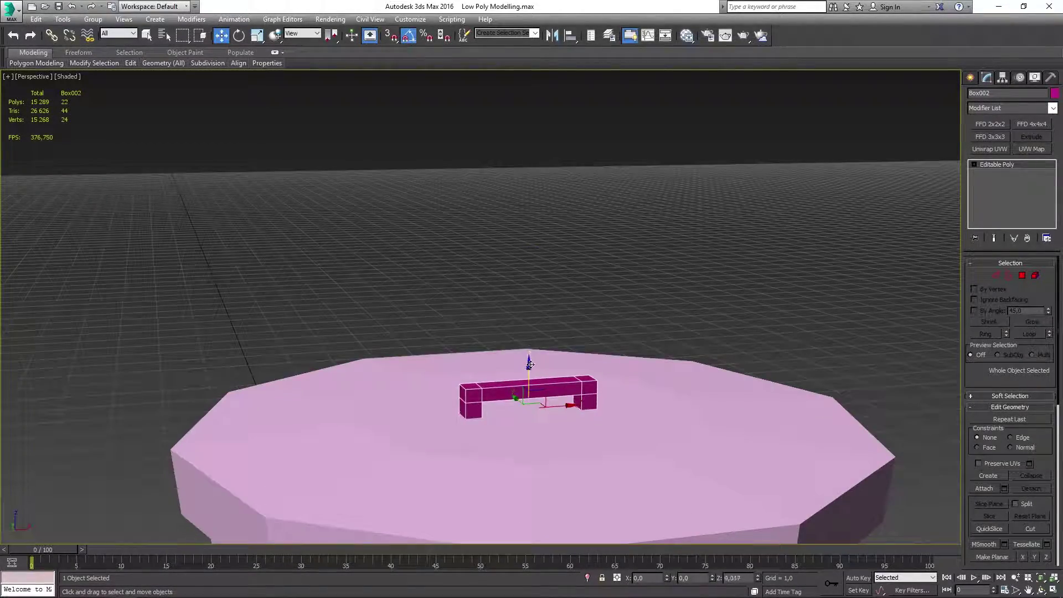
# Step: Select the can body and attach the handle to it
pyautogui.scroll(-5, 536, 365)
pyautogui.keyDown('alt'); pyautogui.moveTo(554, 332); pyautogui.dragTo(554, 249, button='middle'); pyautogui.keyUp('alt')
pyautogui.click(590, 388)
pyautogui.keyDown('alt'); pyautogui.moveTo(609, 277); pyautogui.dragTo(720, 255, button='middle'); pyautogui.keyUp('alt')
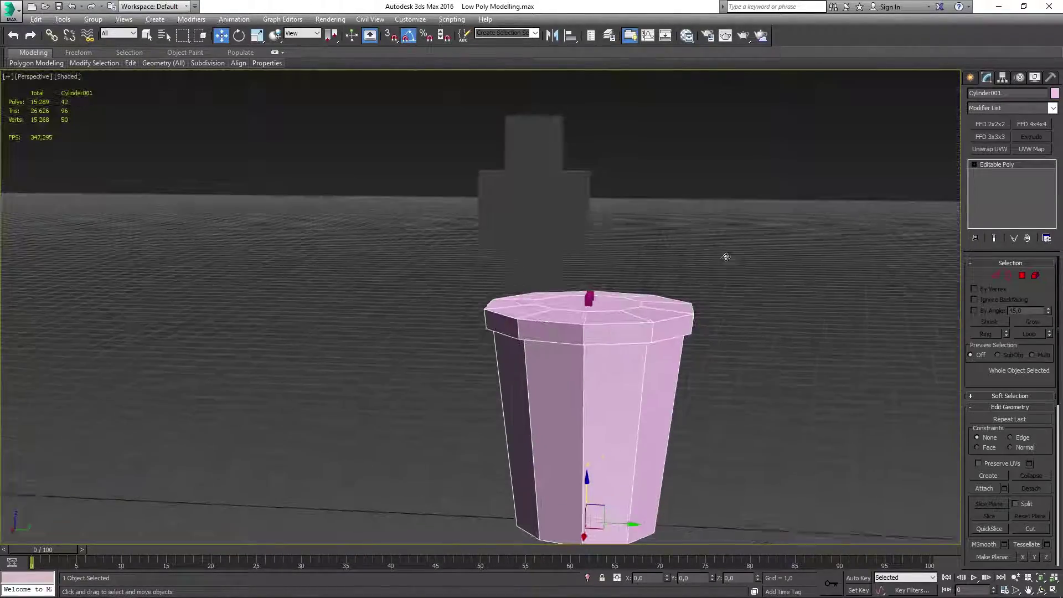
pyautogui.scroll(4, 723, 254)
pyautogui.click(984, 488)
pyautogui.click(589, 299)
pyautogui.scroll(-3, 356, 254)
# Step: In the Slate Material Editor, find the trash can multi/sub material and assign it to the can
pyautogui.press('m')
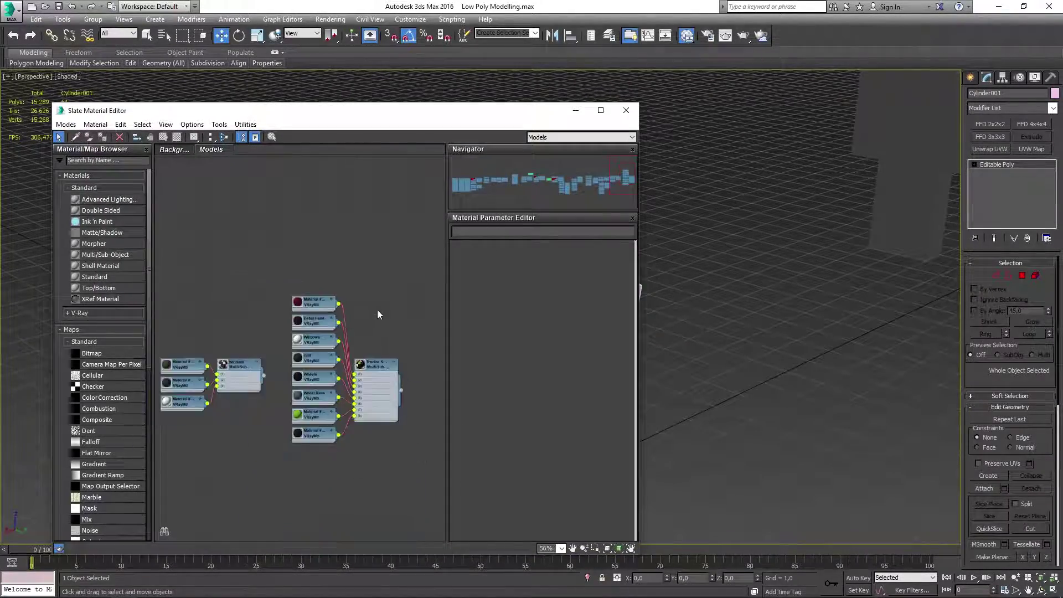
pyautogui.scroll(-2, 314, 294)
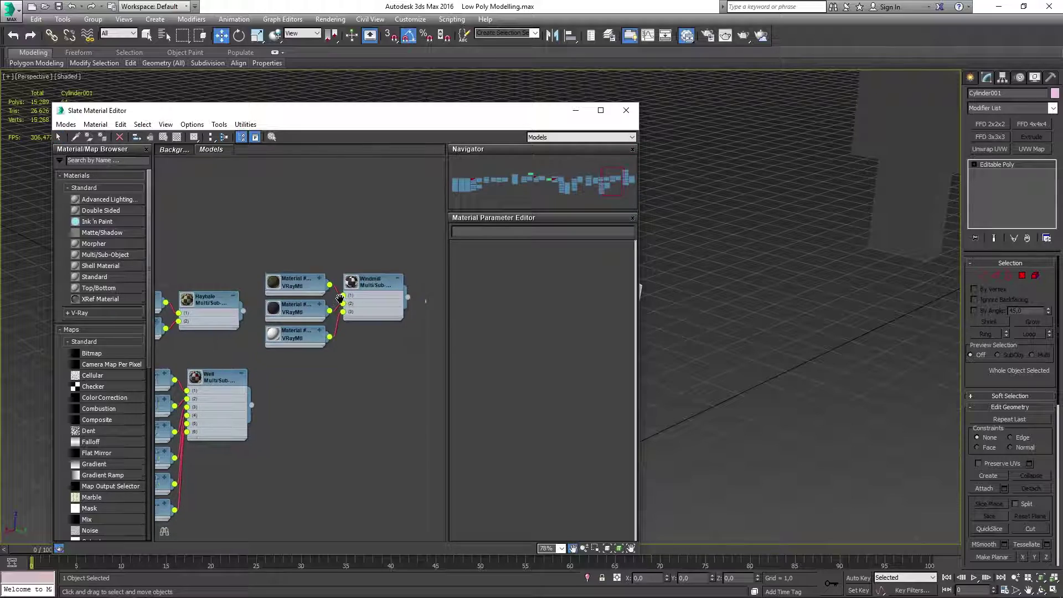
pyautogui.moveTo(310, 332); pyautogui.dragTo(343, 360, button='middle')
pyautogui.moveTo(433, 111)
pyautogui.mouseDown()
pyautogui.moveTo(557, 150)
pyautogui.moveTo(630, 98)
pyautogui.mouseUp()
pyautogui.scroll(-3, 451, 257)
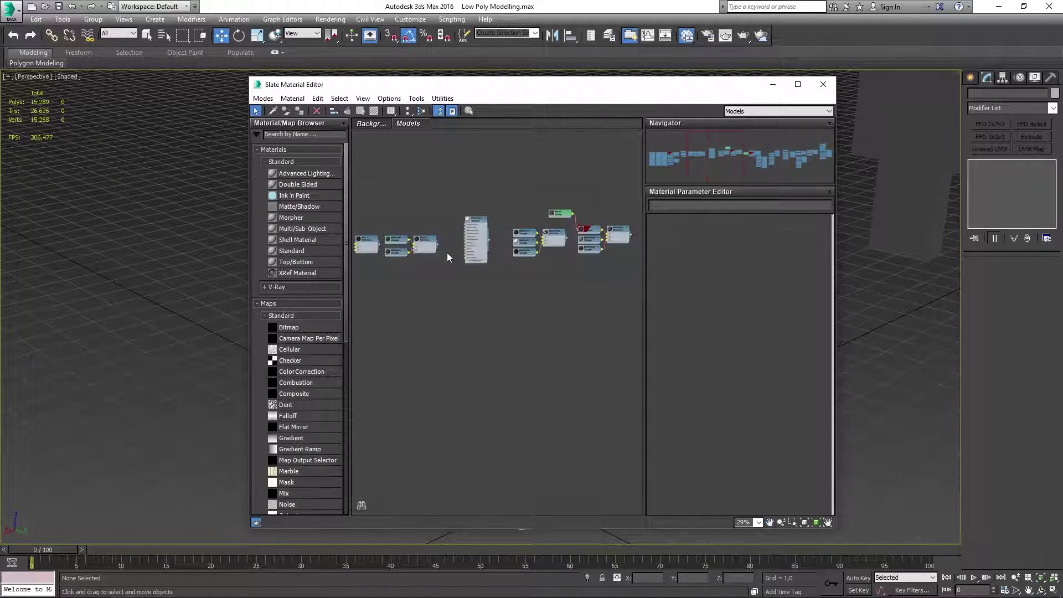
pyautogui.scroll(3, 451, 256)
pyautogui.moveTo(515, 166)
pyautogui.mouseDown(button='middle')
pyautogui.moveTo(515, 256)
pyautogui.moveTo(443, 166)
pyautogui.mouseUp(button='middle')
pyautogui.moveTo(498, 84); pyautogui.dragTo(416, 83)
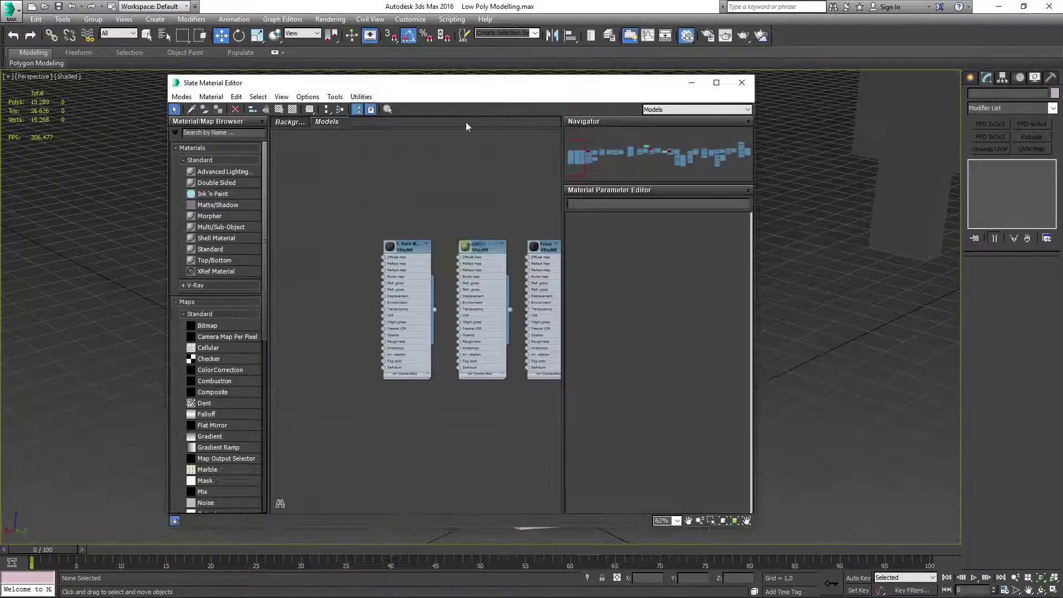
pyautogui.scroll(-1, 387, 266)
pyautogui.moveTo(454, 266)
pyautogui.mouseDown(button='middle')
pyautogui.moveTo(374, 264)
pyautogui.moveTo(487, 252)
pyautogui.mouseUp(button='middle')
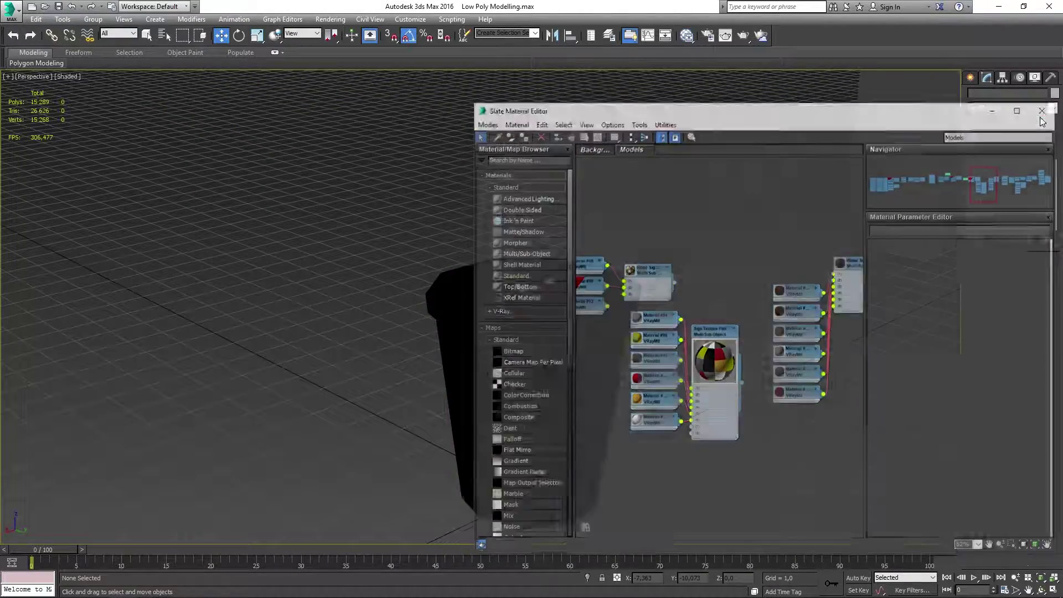
pyautogui.hotkey('ctrl', 'a')
# Step: Rename the lidded trash can to 'Tra001'
pyautogui.press('4')
pyautogui.moveTo(690, 241)
pyautogui.keyDown('alt'); pyautogui.mouseDown(button='middle')
pyautogui.moveTo(674, 247)
pyautogui.moveTo(687, 288)
pyautogui.mouseUp(button='middle'); pyautogui.keyUp('alt')
pyautogui.doubleClick(997, 94)
pyautogui.write('Tra')
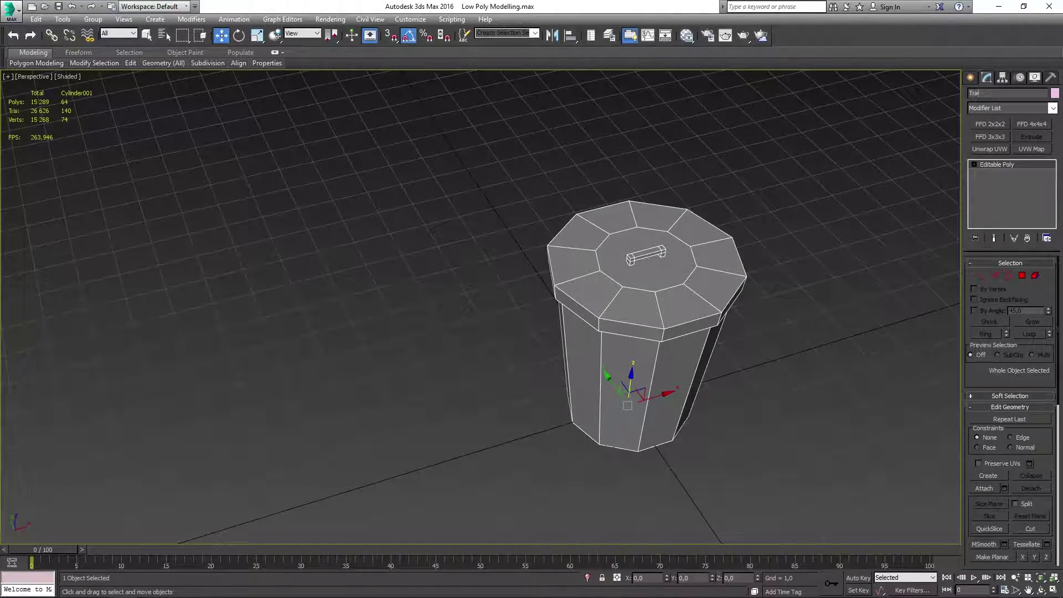
pyautogui.write('001')
pyautogui.press('Return')
# Step: Shift-drag a clone of the can beside it, named Trashcan_2
pyautogui.keyDown('shift'); pyautogui.moveTo(504, 404); pyautogui.dragTo(642, 415); pyautogui.keyUp('shift')
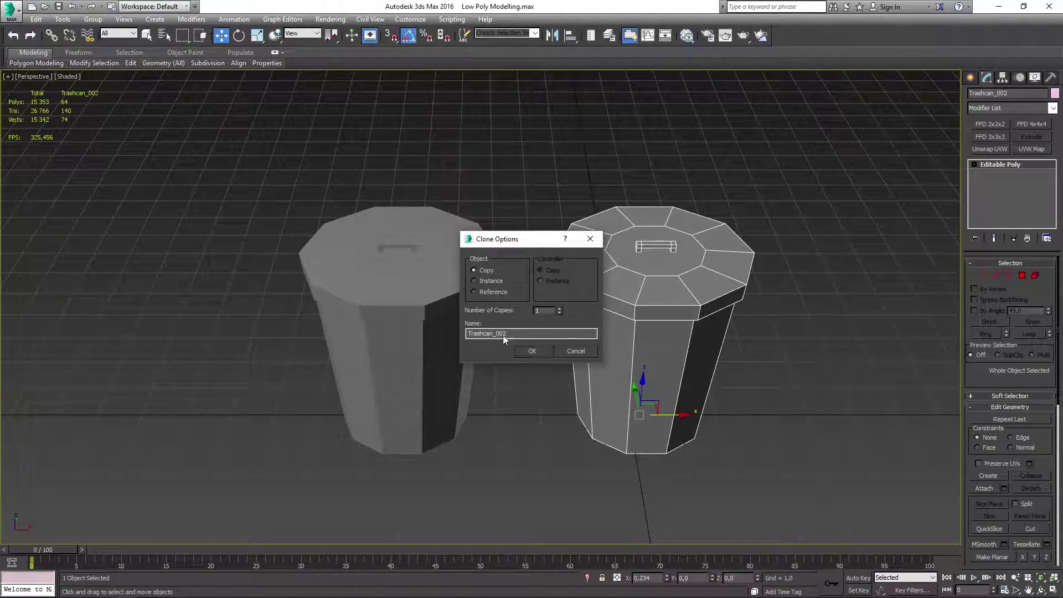
pyautogui.write('2')
pyautogui.press('Return')
# Step: Select the lid polygons of Trashcan_2 in polygon mode
pyautogui.keyDown('alt'); pyautogui.moveTo(652, 184); pyautogui.dragTo(553, 200, button='middle'); pyautogui.keyUp('alt')
pyautogui.press('4')
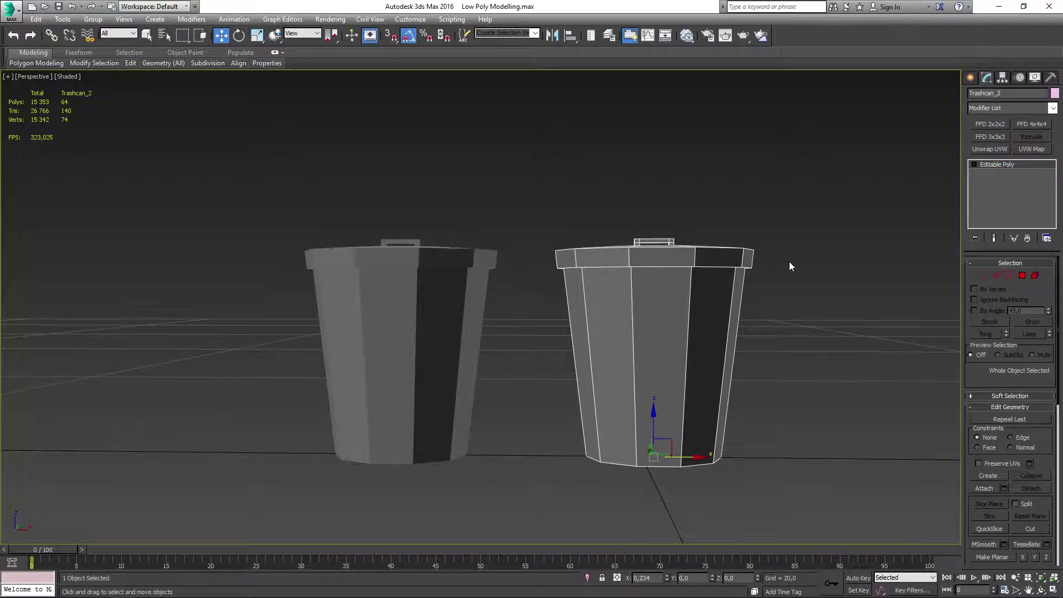
pyautogui.moveTo(789, 262); pyautogui.dragTo(541, 204)
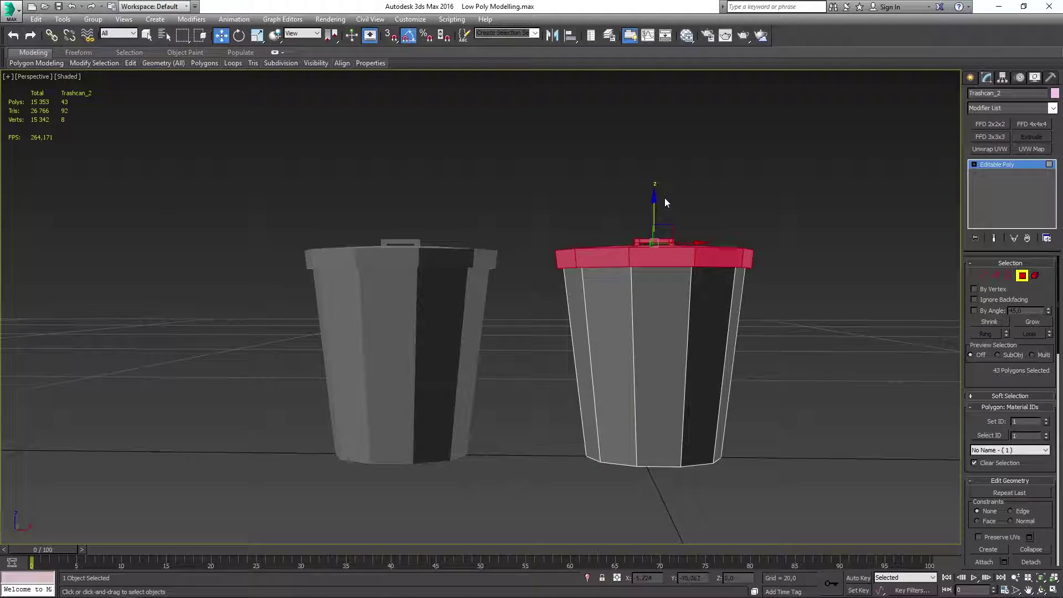
# Step: Reselect all of Trashcan_2's lid polygons
pyautogui.moveTo(788, 260); pyautogui.dragTo(549, 204)
pyautogui.press('1')
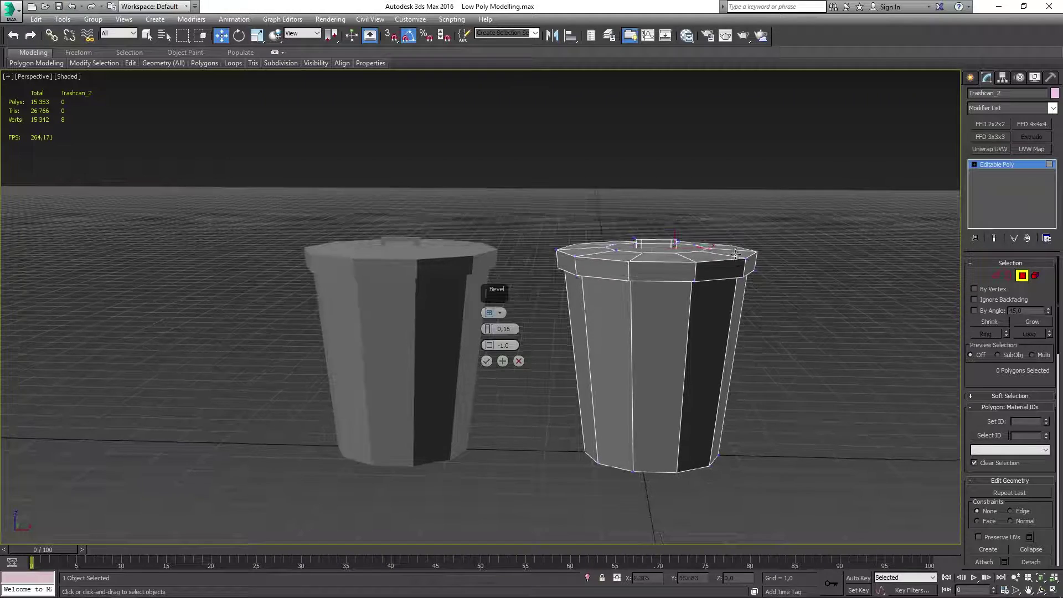
pyautogui.scroll(4, 768, 292)
pyautogui.press('2')
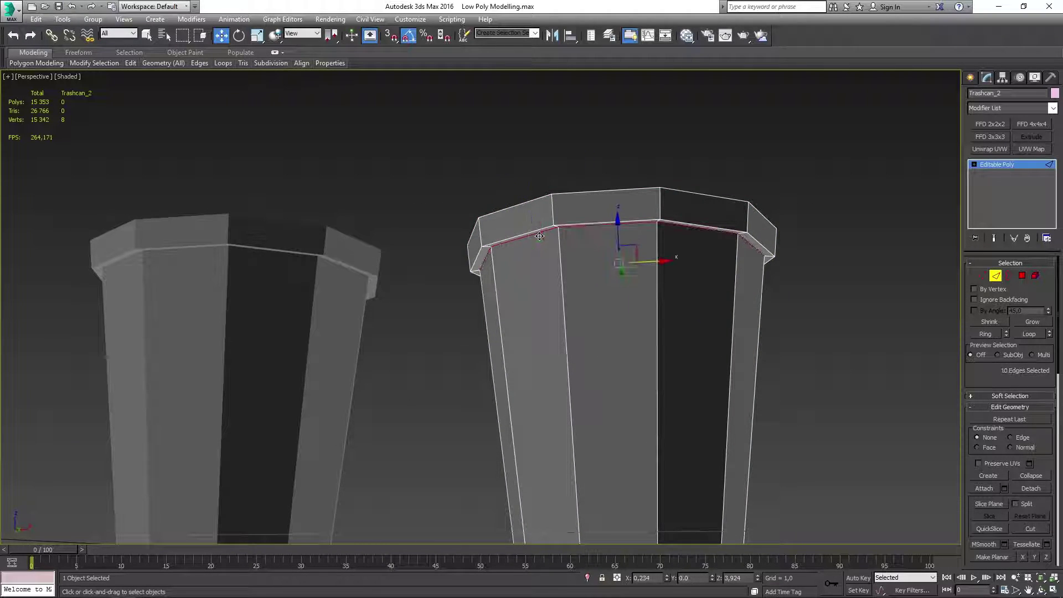
pyautogui.press('4')
pyautogui.scroll(-3, 497, 196)
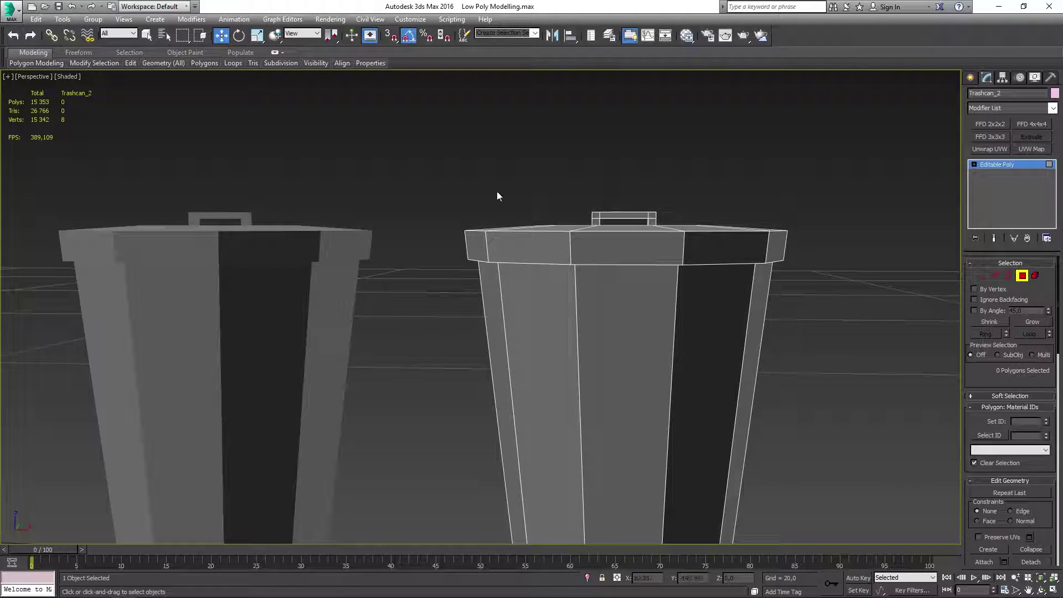
pyautogui.moveTo(498, 196); pyautogui.dragTo(795, 246)
pyautogui.keyDown('alt'); pyautogui.moveTo(796, 246); pyautogui.dragTo(1041, 326, button='middle'); pyautogui.keyUp('alt')
# Step: Detach the lid as Object001 and lift it above the can
pyautogui.click(1031, 561)
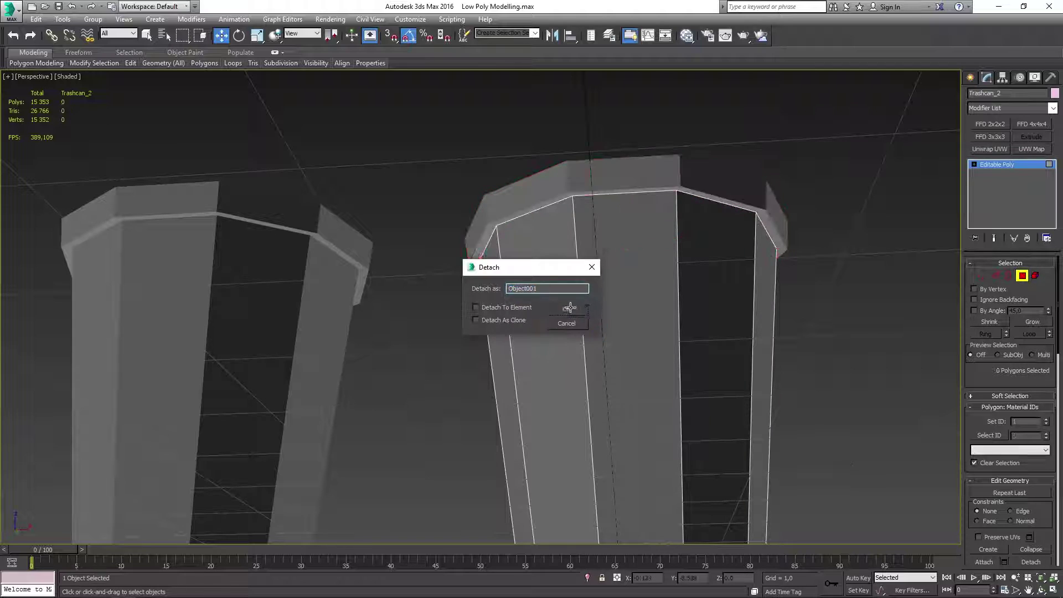
pyautogui.press('Return')
pyautogui.keyDown('alt'); pyautogui.moveTo(680, 173); pyautogui.dragTo(623, 504, button='middle'); pyautogui.keyUp('alt')
pyautogui.moveTo(570, 408); pyautogui.dragTo(570, 242)
# Step: Extrude the open can's rim edges down inside by -1.833 to form an inner wall
pyautogui.click(594, 256)
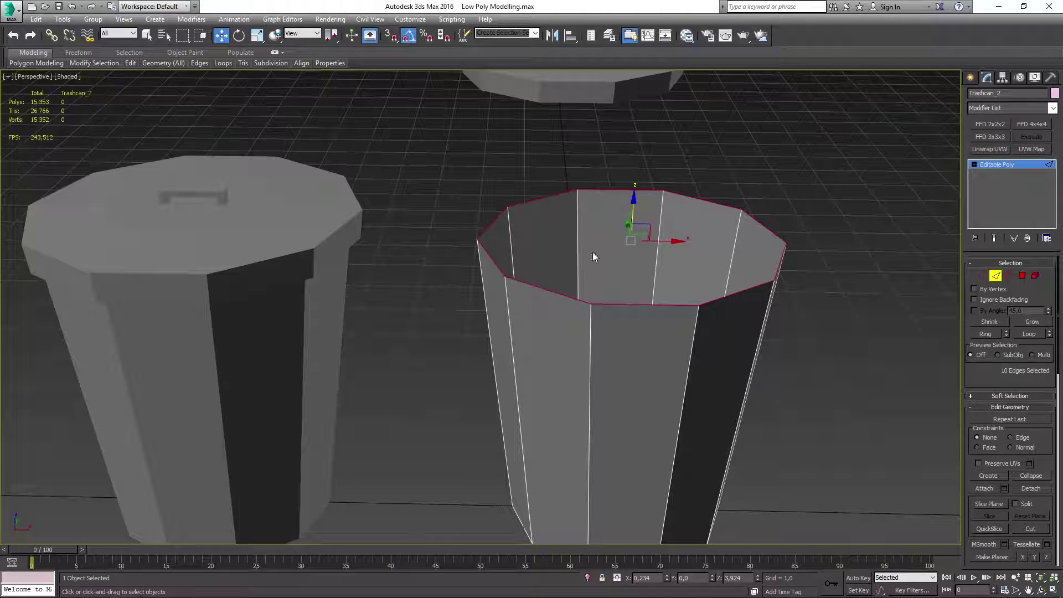
pyautogui.hotkey('shift', 'e')
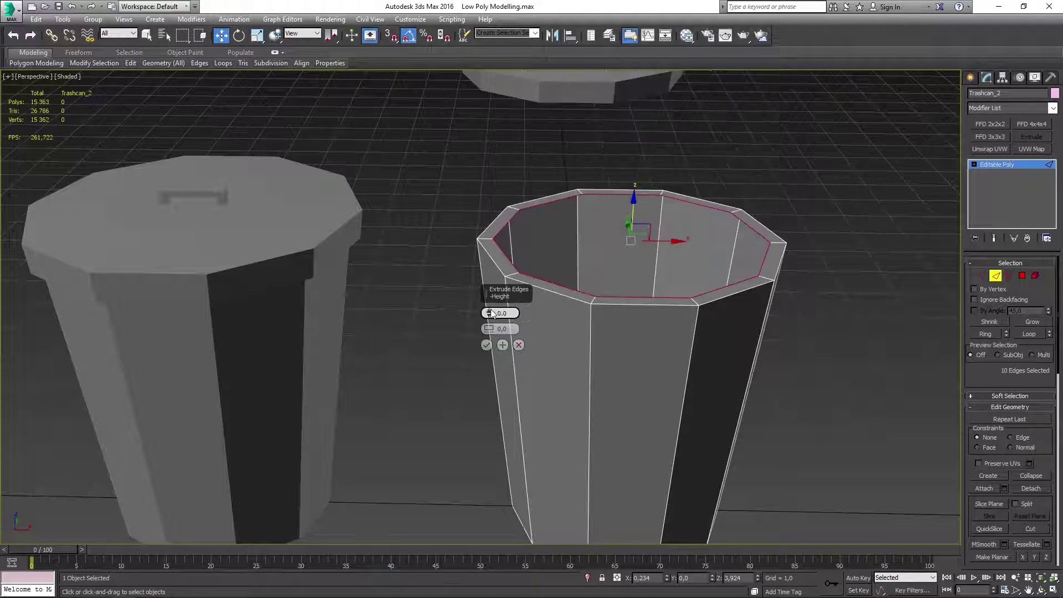
pyautogui.keyDown('alt'); pyautogui.moveTo(628, 450); pyautogui.dragTo(627, 304, button='middle'); pyautogui.keyUp('alt')
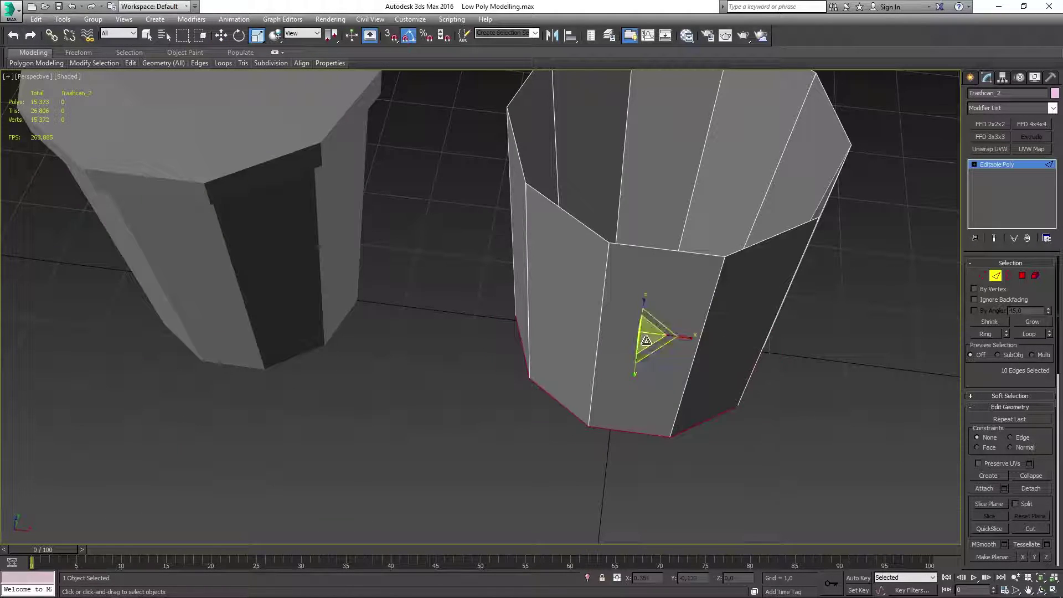
pyautogui.moveTo(659, 344); pyautogui.dragTo(690, 344)
pyautogui.moveTo(665, 355)
pyautogui.keyDown('alt'); pyautogui.mouseDown(button='middle')
pyautogui.moveTo(587, 341)
pyautogui.moveTo(649, 339)
pyautogui.moveTo(554, 249)
pyautogui.mouseUp(button='middle'); pyautogui.keyUp('alt')
pyautogui.press('w')
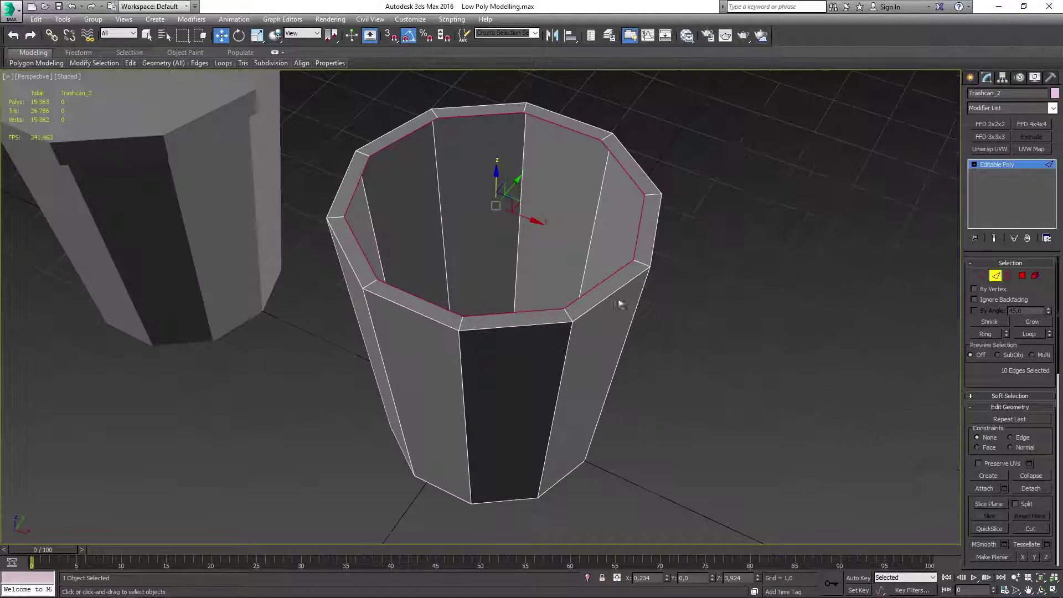
pyautogui.hotkey('ctrl', 'z')
pyautogui.rightClick(497, 281)
pyautogui.click(490, 314)
pyautogui.moveTo(490, 314); pyautogui.dragTo(501, 318)
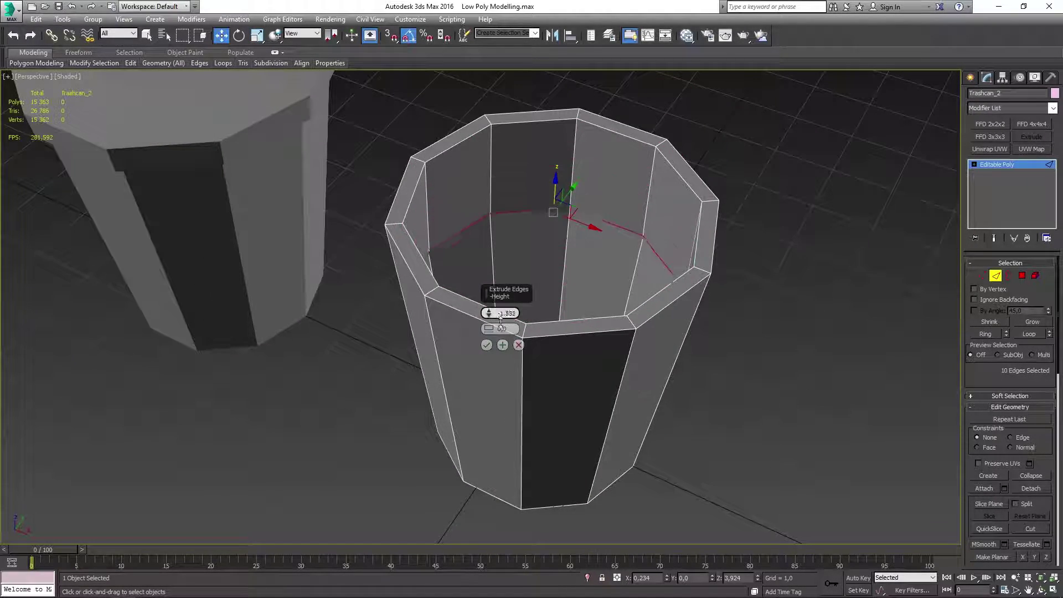
# Step: Check the inner wall's bottom border in wireframe, then return to shaded display
pyautogui.press('r')
pyautogui.keyDown('alt'); pyautogui.moveTo(548, 282); pyautogui.dragTo(566, 330, button='middle'); pyautogui.keyUp('alt')
pyautogui.press('F3')
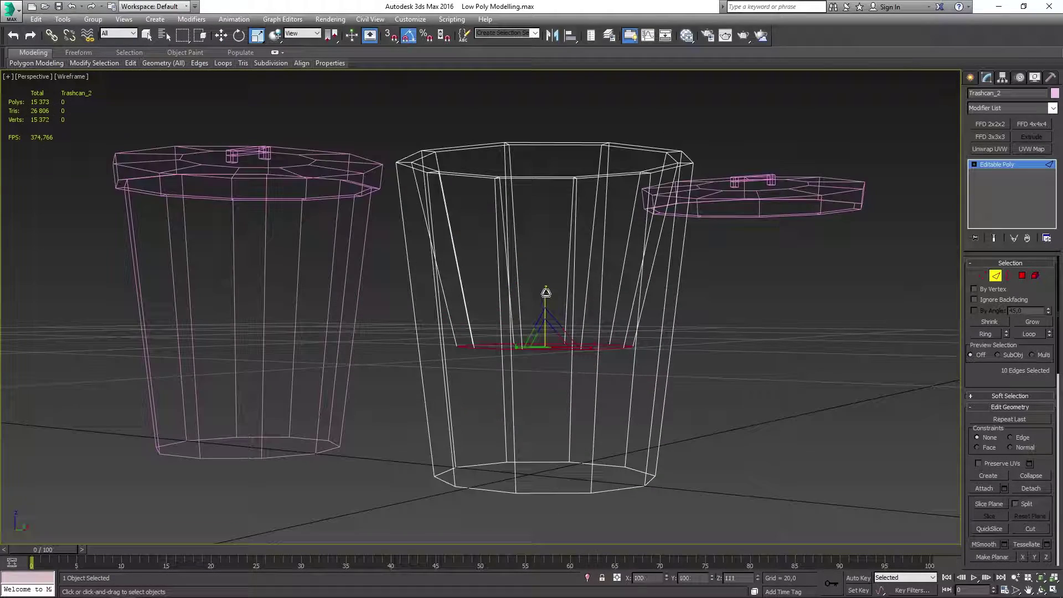
pyautogui.press('3')
pyautogui.click(551, 460)
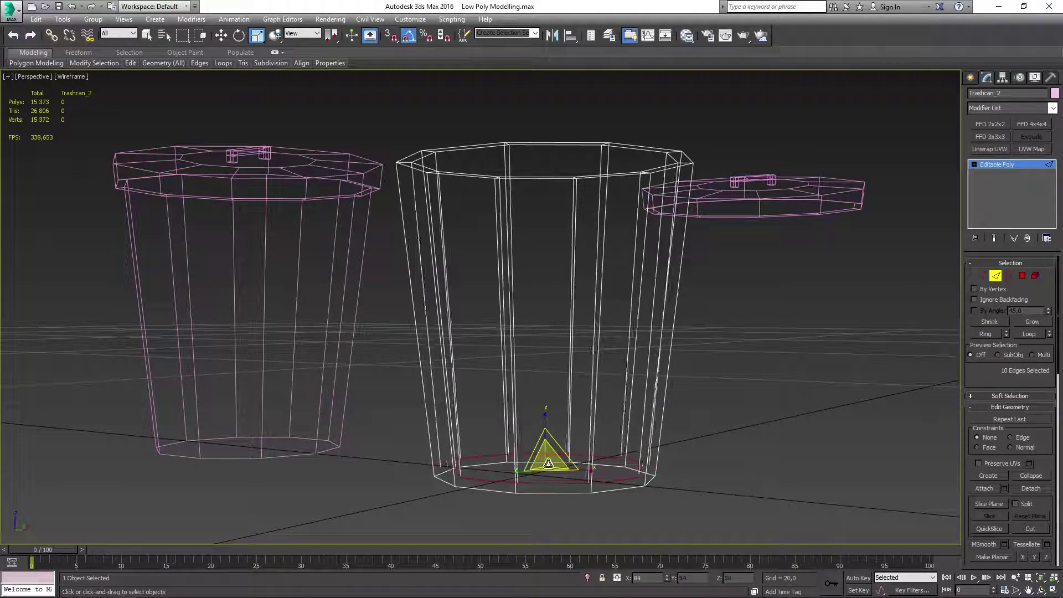
pyautogui.press('F3')
pyautogui.keyDown('alt'); pyautogui.moveTo(712, 335); pyautogui.dragTo(637, 308, button='middle'); pyautogui.keyUp('alt')
# Step: Select the detached lid Object001 and adjust its pivot with Affect Pivot Only
pyautogui.scroll(-5, 636, 308)
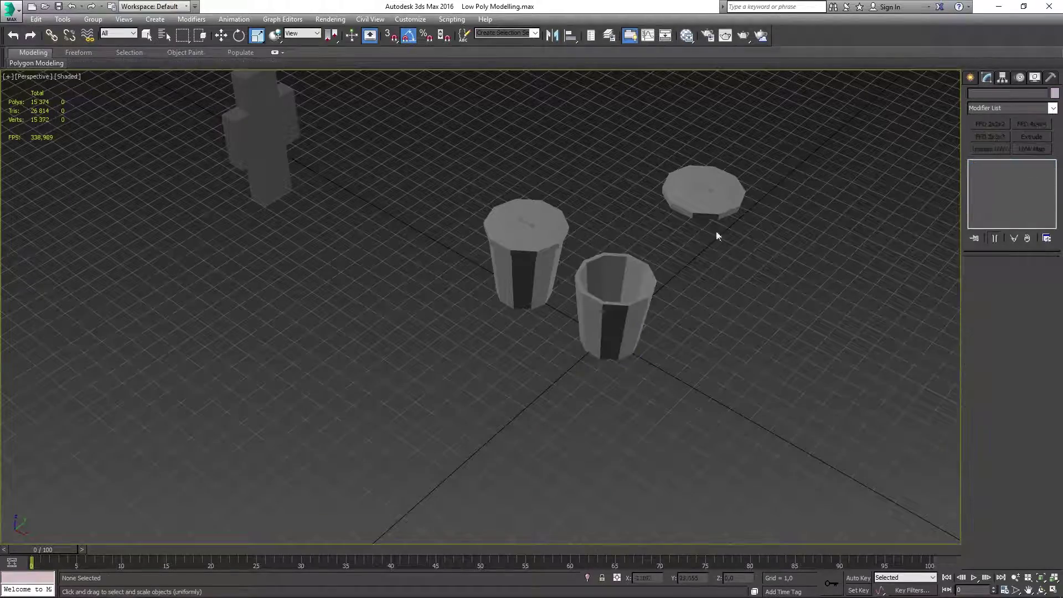
pyautogui.click(714, 222)
pyautogui.press('w')
pyautogui.press('z')
pyautogui.scroll(-8, 645, 254)
pyautogui.click(1003, 77)
pyautogui.click(1008, 148)
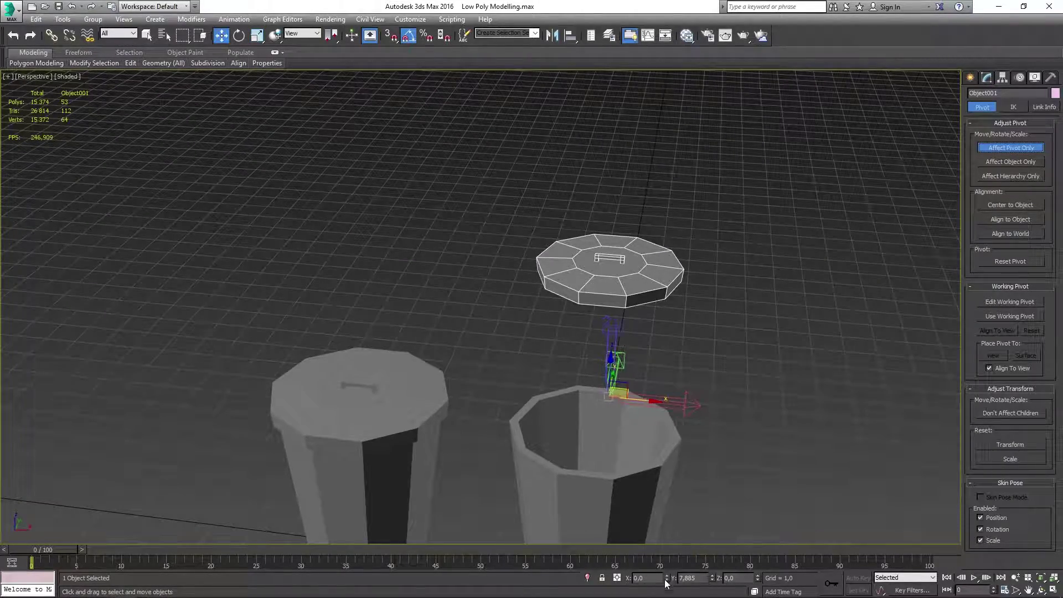
pyautogui.click(983, 148)
# Step: Move the lid over the open can and set it down on top
pyautogui.scroll(-3, 637, 277)
pyautogui.scroll(3, 637, 277)
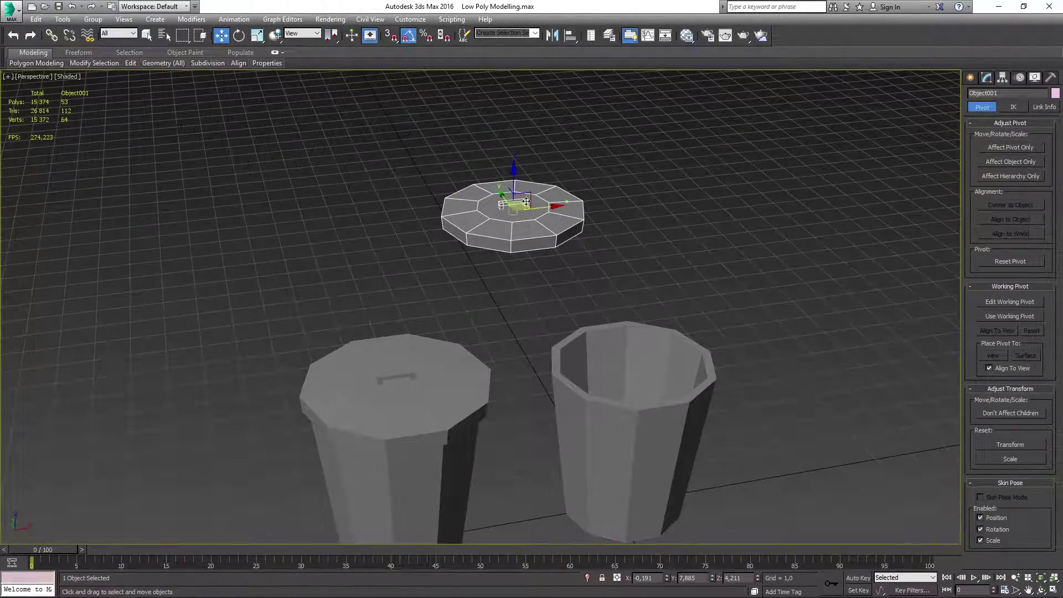
pyautogui.moveTo(505, 221); pyautogui.dragTo(631, 338)
pyautogui.keyDown('alt'); pyautogui.moveTo(631, 338); pyautogui.dragTo(658, 498, button='middle'); pyautogui.keyUp('alt')
pyautogui.scroll(3, 658, 524)
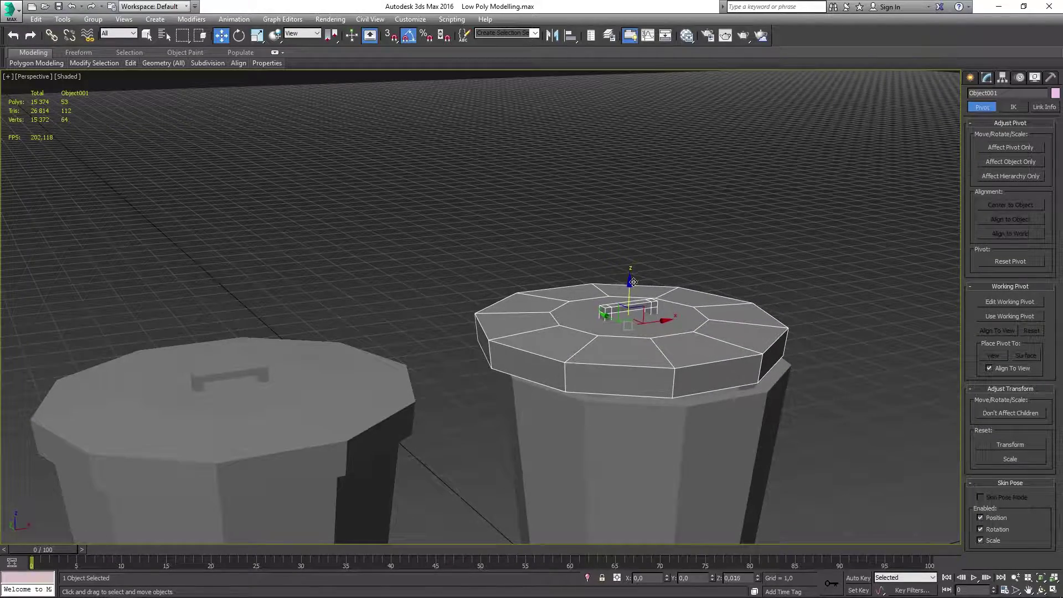
# Step: Rotate the lid slightly askew on the can and return to the Move tool
pyautogui.press('e')
pyautogui.keyDown('alt'); pyautogui.moveTo(628, 283); pyautogui.dragTo(710, 260, button='middle'); pyautogui.keyUp('alt')
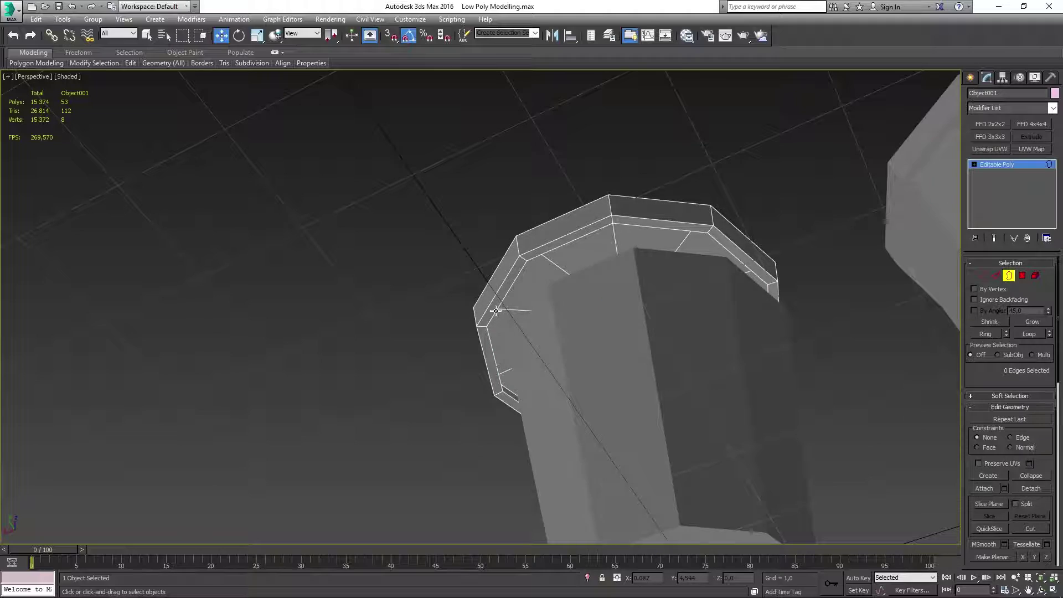
pyautogui.rightClick(625, 292)
pyautogui.moveTo(630, 338)
pyautogui.keyDown('alt'); pyautogui.mouseDown(button='middle')
pyautogui.moveTo(722, 359)
pyautogui.moveTo(967, 201)
pyautogui.mouseUp(button='middle'); pyautogui.keyUp('alt')
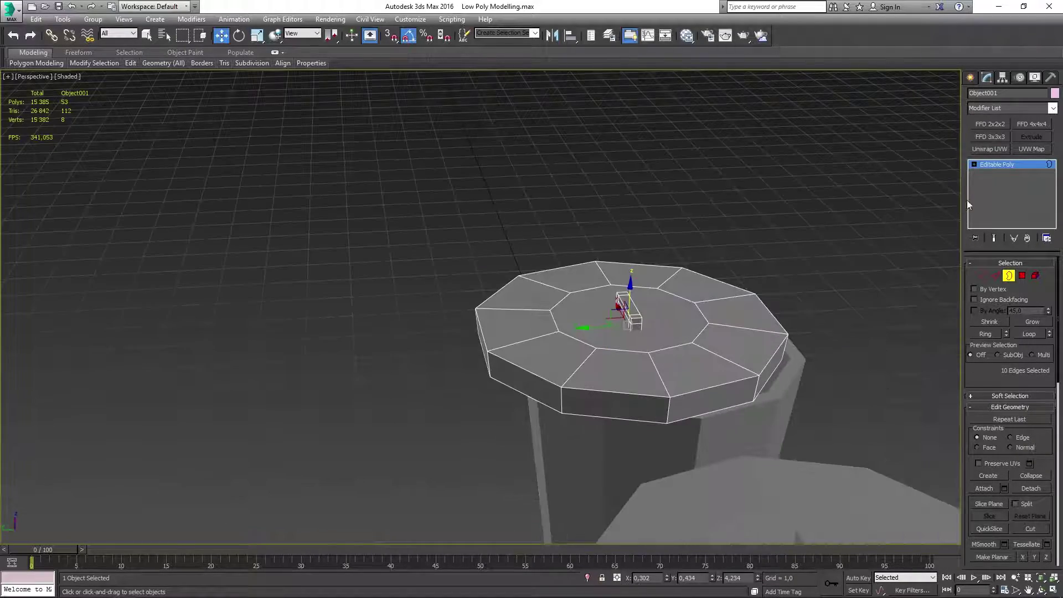
pyautogui.press('2')
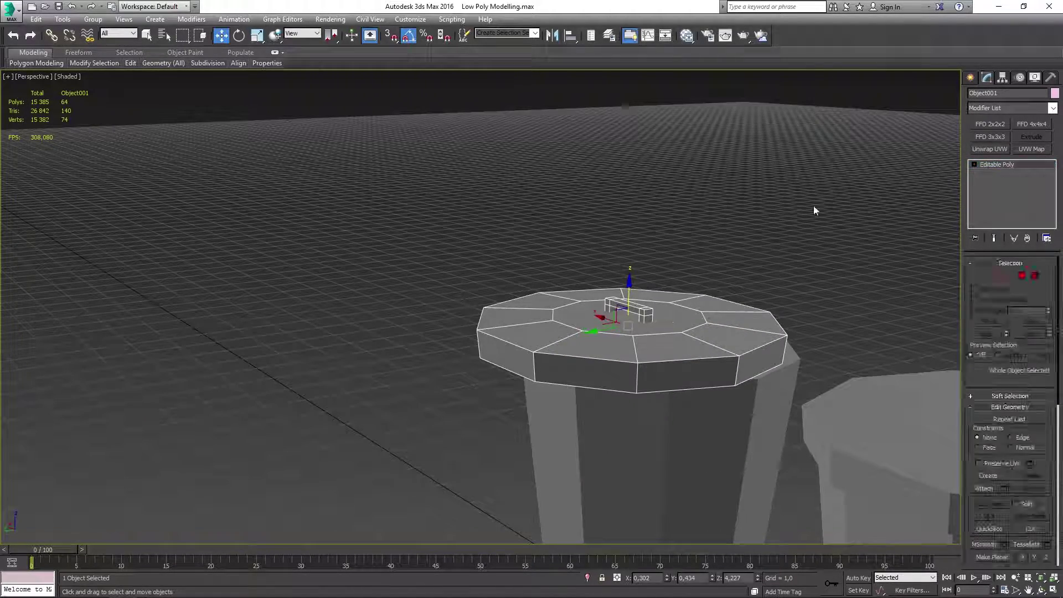
pyautogui.press('e')
pyautogui.press('w')
pyautogui.moveTo(604, 297)
pyautogui.keyDown('alt'); pyautogui.mouseDown(button='middle')
pyautogui.moveTo(660, 325)
pyautogui.moveTo(692, 249)
pyautogui.mouseUp(button='middle'); pyautogui.keyUp('alt')
# Step: Attach the lid to Trashcan_2 so they form one object
pyautogui.scroll(-5, 692, 250)
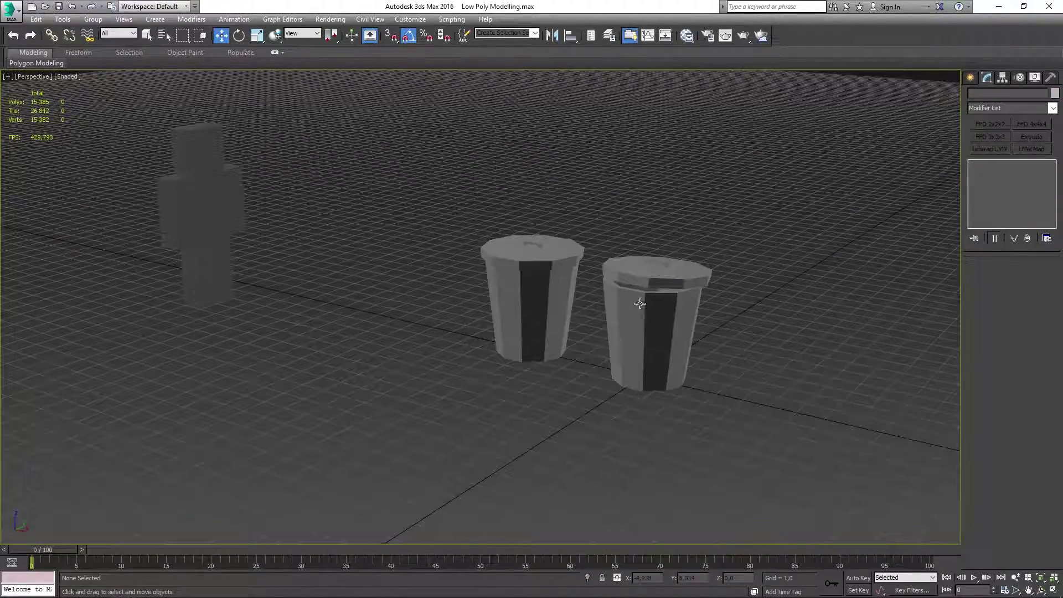
pyautogui.click(983, 489)
pyautogui.click(653, 268)
pyautogui.keyDown('alt'); pyautogui.moveTo(600, 322); pyautogui.dragTo(601, 345, button='middle'); pyautogui.keyUp('alt')
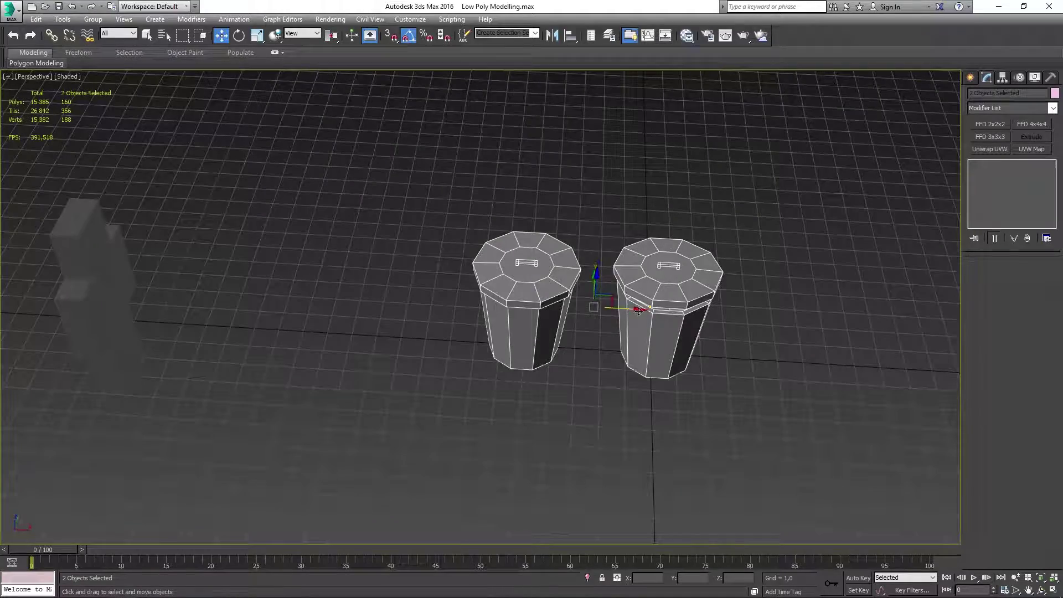
# Step: Shift-clone the lidded can as Trashcan_003 and select its lid element
pyautogui.keyDown('shift'); pyautogui.moveTo(601, 348); pyautogui.dragTo(742, 348); pyautogui.keyUp('shift')
pyautogui.click(540, 350)
pyautogui.press('5')
pyautogui.click(706, 266)
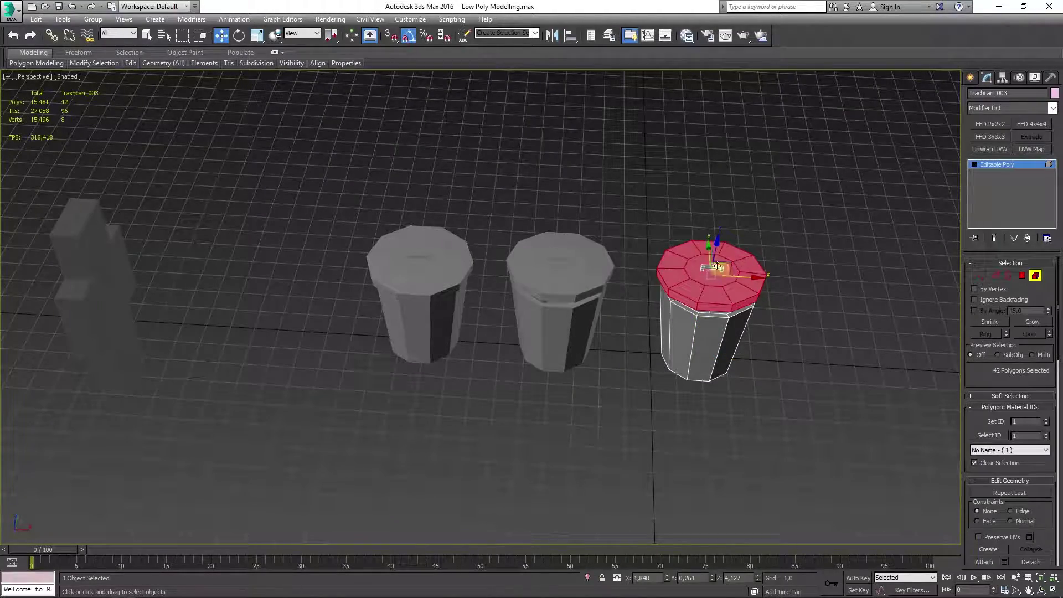
# Step: Raise the clone's lid and tilt it up on its edge beside the can
pyautogui.keyDown('alt'); pyautogui.moveTo(705, 266); pyautogui.dragTo(668, 260, button='middle'); pyautogui.keyUp('alt')
pyautogui.moveTo(668, 260)
pyautogui.mouseDown()
pyautogui.moveTo(669, 243)
pyautogui.moveTo(642, 274)
pyautogui.mouseUp()
pyautogui.keyDown('alt'); pyautogui.moveTo(643, 274); pyautogui.dragTo(660, 283, button='middle'); pyautogui.keyUp('alt')
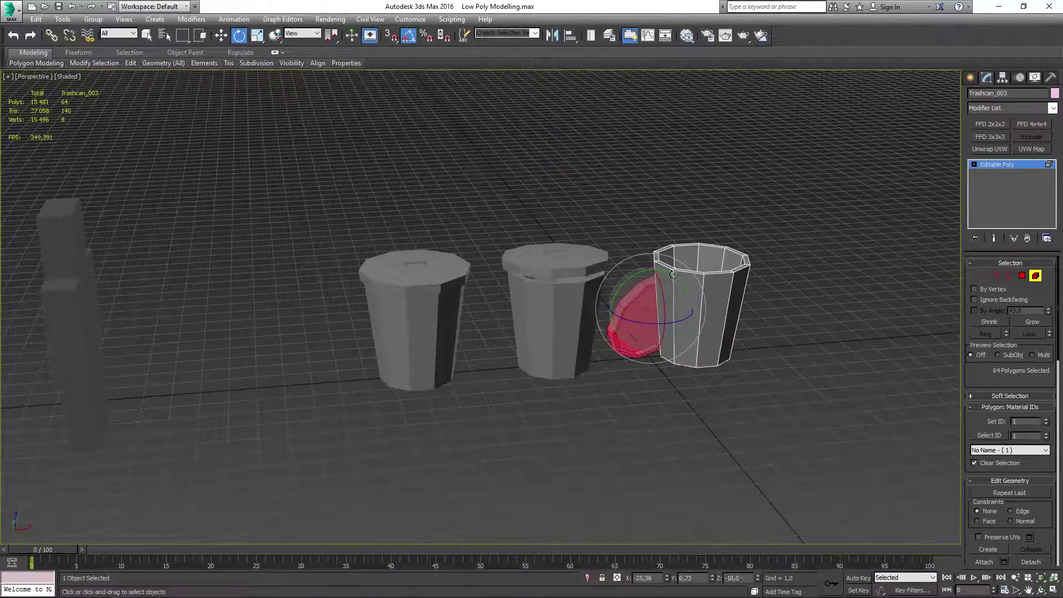
pyautogui.scroll(5, 674, 274)
pyautogui.press('f')
# Step: Position the tilted lid so it leans against Trashcan_003, checking front and perspective views
pyautogui.press('w')
pyautogui.scroll(-10, 545, 232)
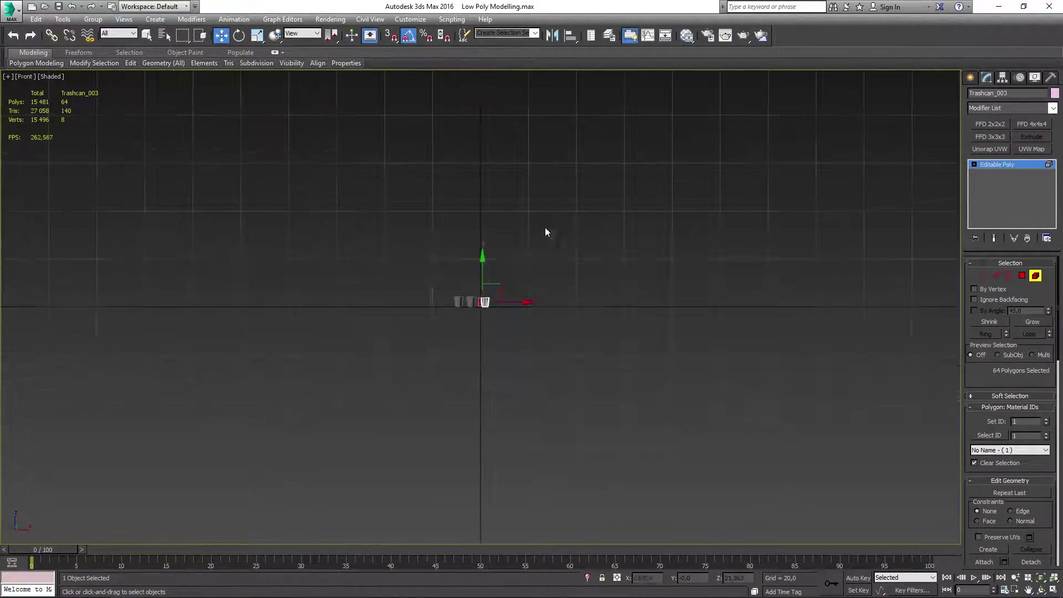
pyautogui.press('z')
pyautogui.press('p')
pyautogui.scroll(5, 430, 237)
pyautogui.moveTo(430, 237)
pyautogui.keyDown('alt'); pyautogui.mouseDown(button='middle')
pyautogui.moveTo(677, 273)
pyautogui.moveTo(469, 293)
pyautogui.mouseUp(button='middle'); pyautogui.keyUp('alt')
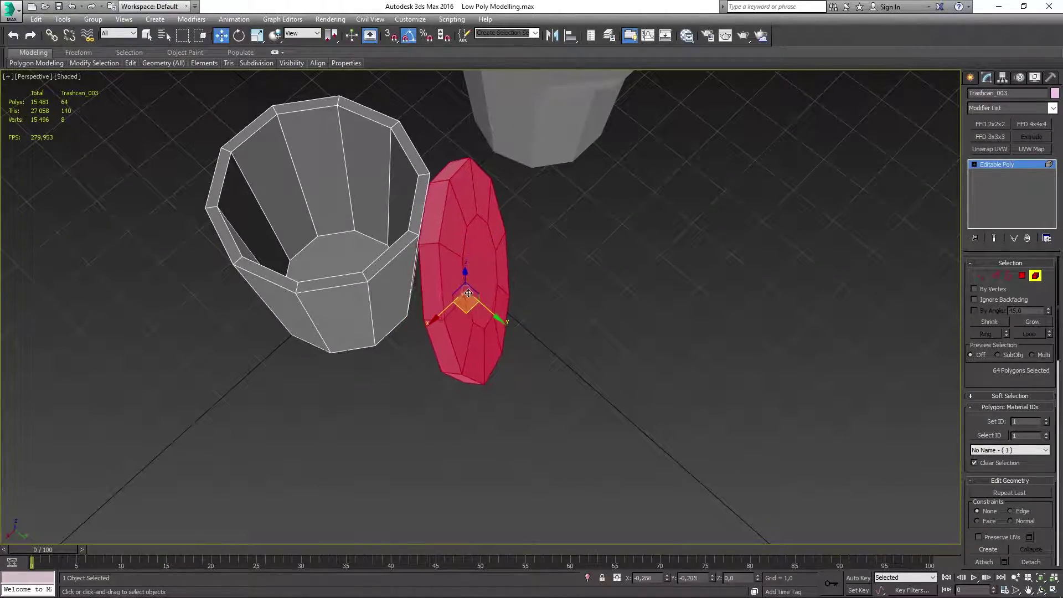
# Step: Review all three bins in wireframe and front views
pyautogui.scroll(-3, 469, 293)
pyautogui.click(729, 208)
pyautogui.moveTo(729, 208)
pyautogui.keyDown('alt'); pyautogui.mouseDown(button='middle')
pyautogui.moveTo(561, 305)
pyautogui.moveTo(610, 263)
pyautogui.mouseUp(button='middle'); pyautogui.keyUp('alt')
pyautogui.press('F3')
pyautogui.press('f')
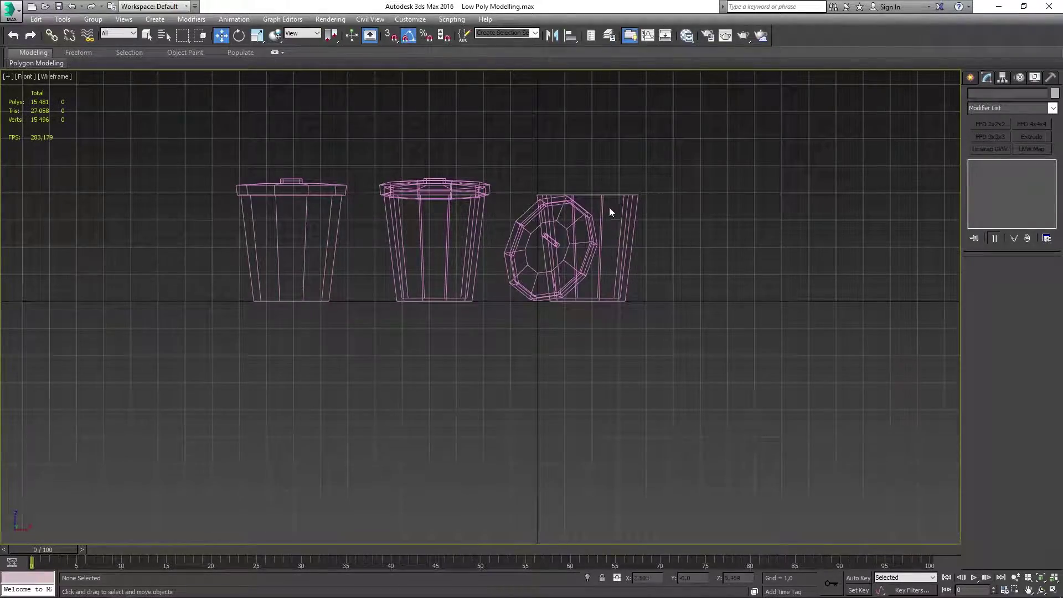
pyautogui.press('p')
# Step: Line up the second trash can between the other two
pyautogui.click(548, 253)
pyautogui.press('F3')
pyautogui.scroll(-5, 467, 320)
pyautogui.scroll(5, 516, 279)
pyautogui.keyDown('alt'); pyautogui.moveTo(466, 320); pyautogui.dragTo(516, 279, button='middle'); pyautogui.keyUp('alt')
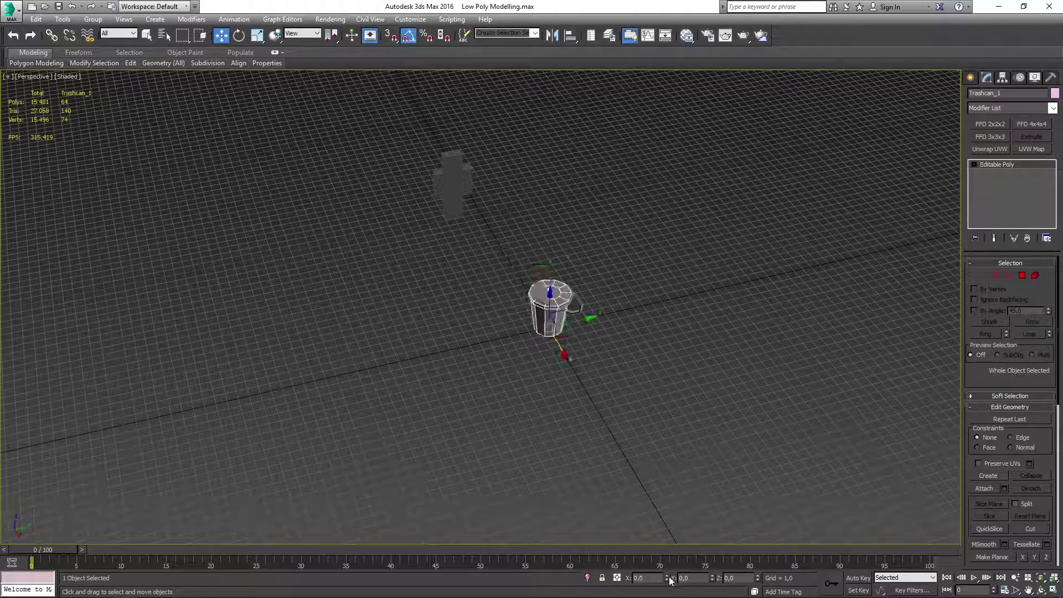
pyautogui.click(488, 324)
pyautogui.moveTo(509, 334); pyautogui.dragTo(555, 327)
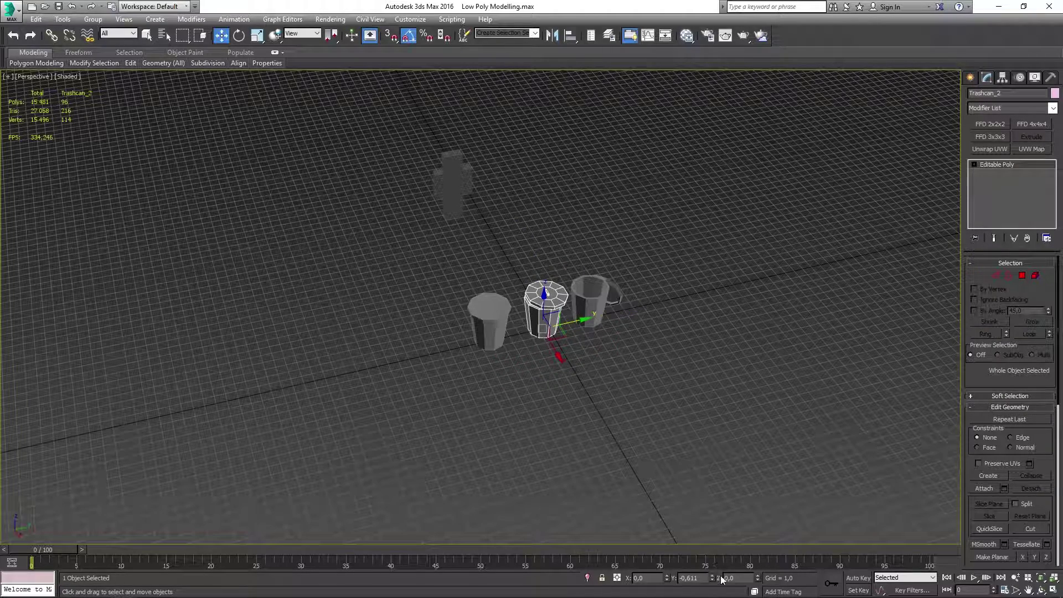